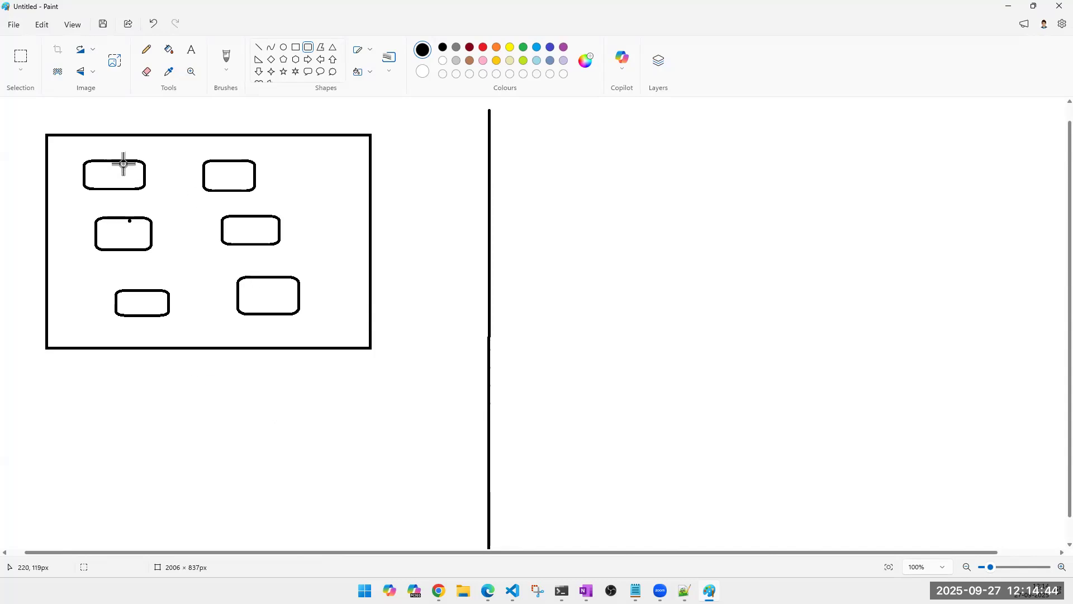
Cross out the lower-right rounded box in the drawing with pencil strokes, first in black and again in red
click(146, 49)
drag(312, 265, 248, 316)
drag(233, 280, 295, 313)
click(483, 48)
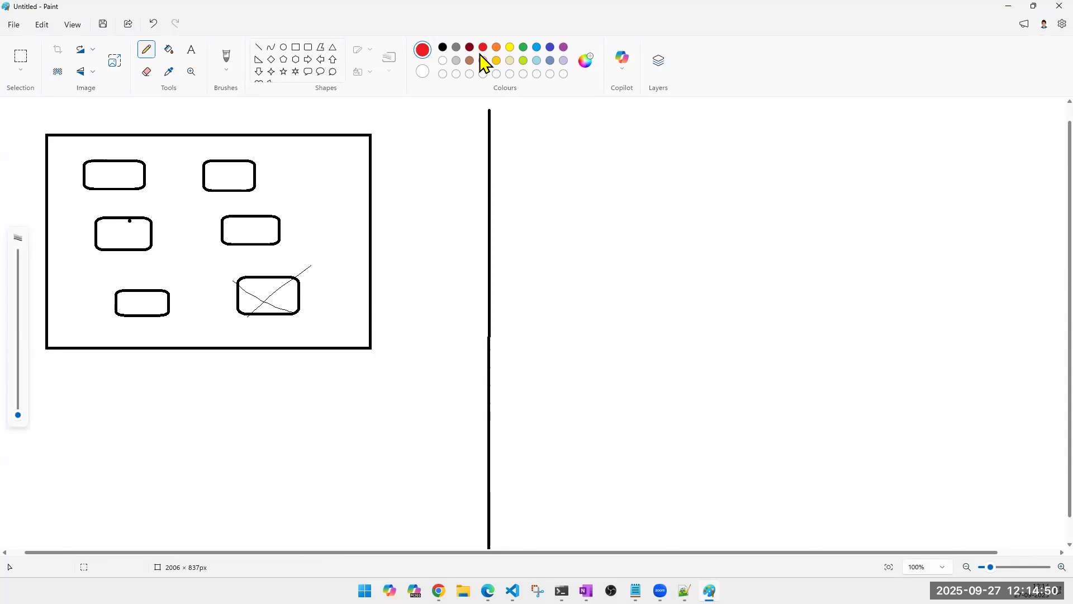
drag(311, 266, 228, 328)
drag(227, 274, 328, 334)
Switch to the Azure portal in Chrome and open the sana-avset001 availability set from the Availability sets list
mouse_move(439, 591)
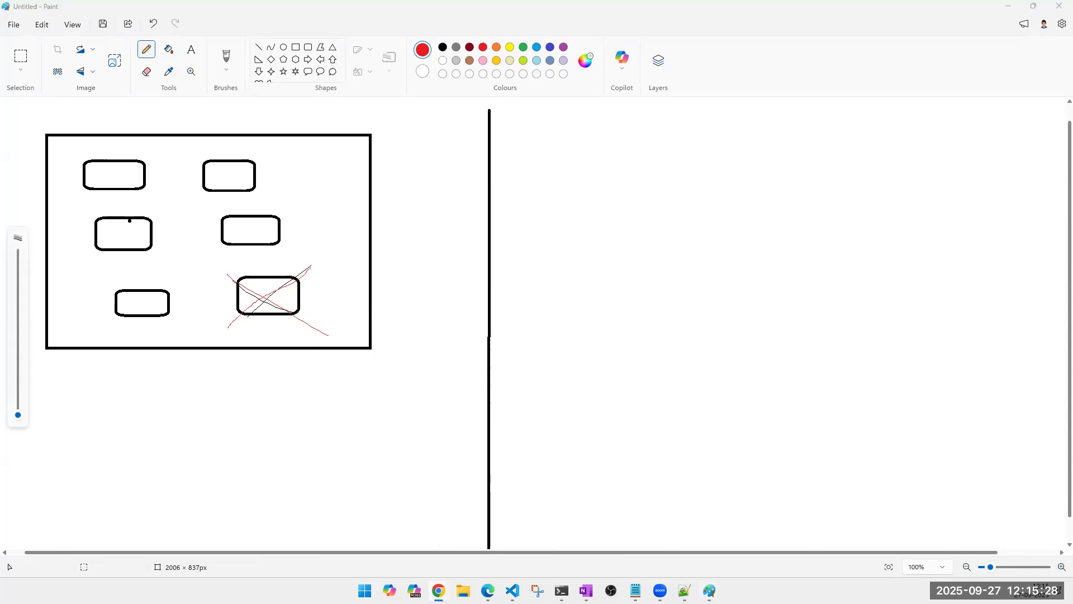
click(353, 551)
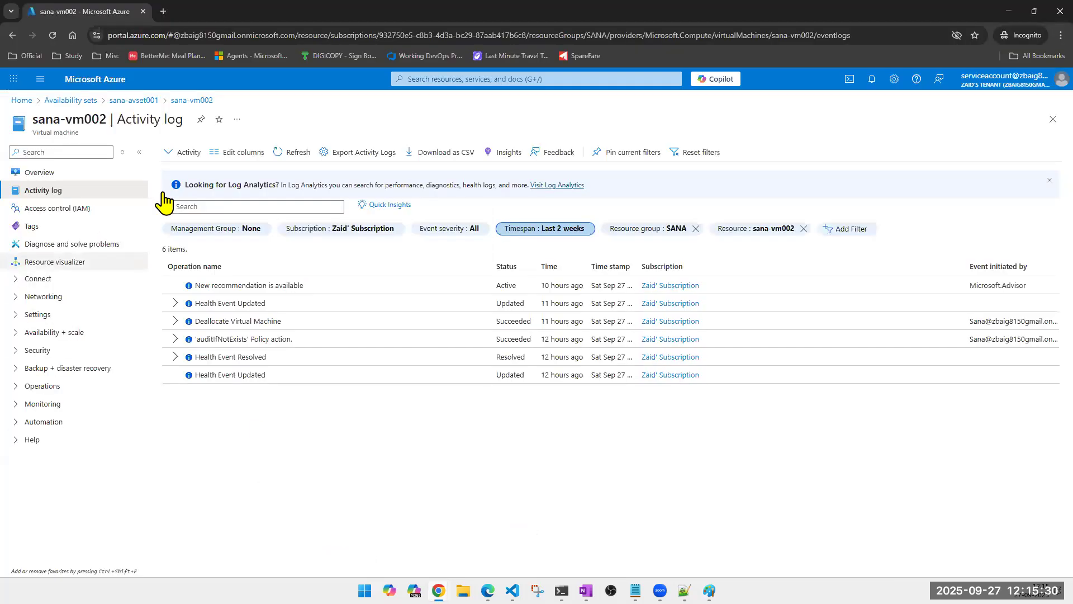
click(456, 75)
click(430, 216)
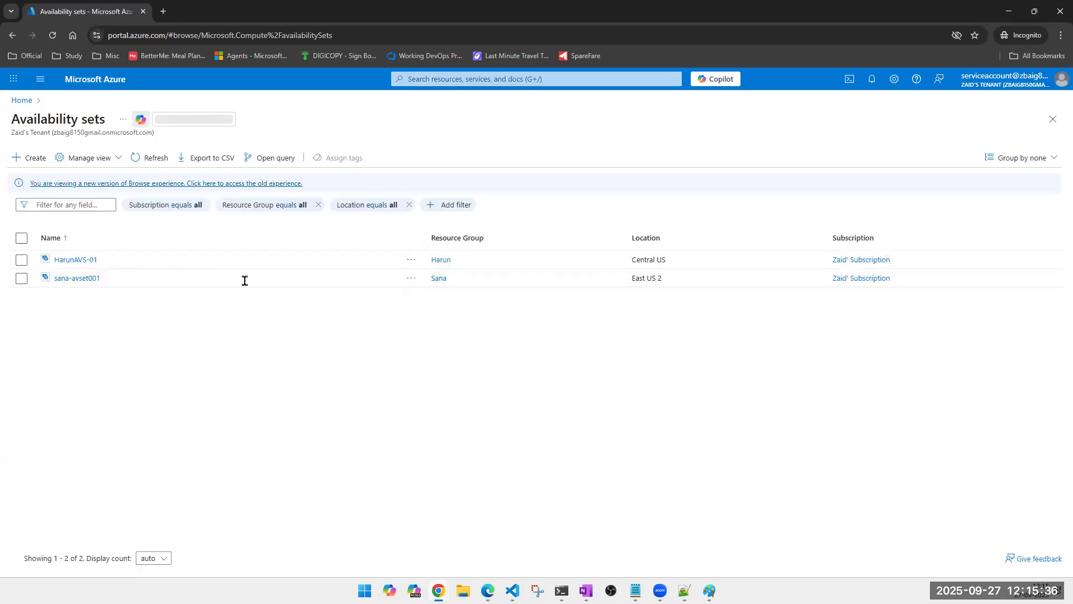
click(438, 279)
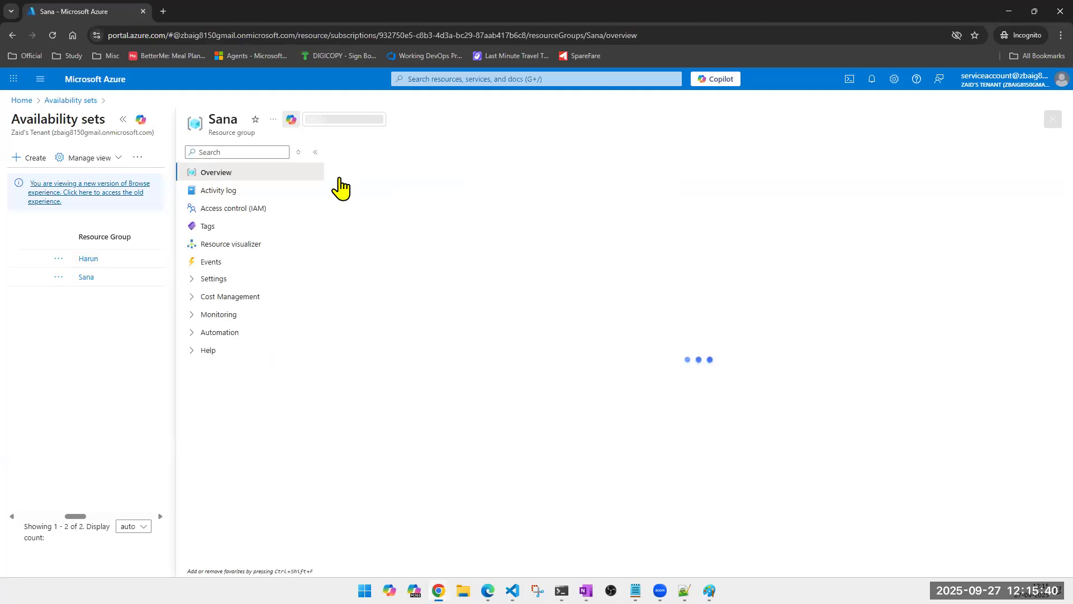
click(75, 277)
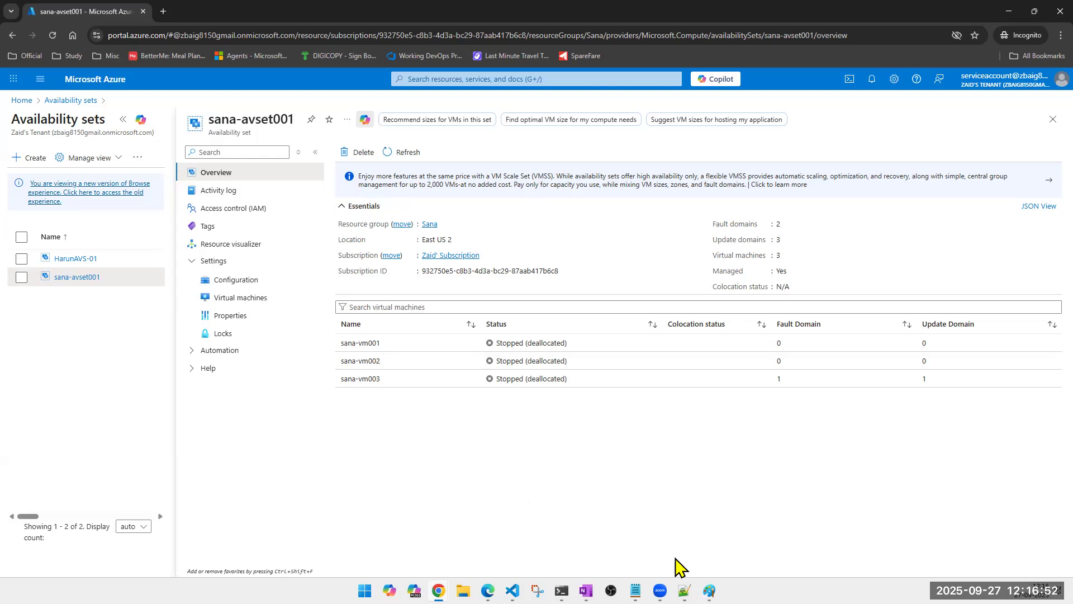
Close the sana-avset001 details and refresh the Availability sets list
click(710, 590)
click(710, 590)
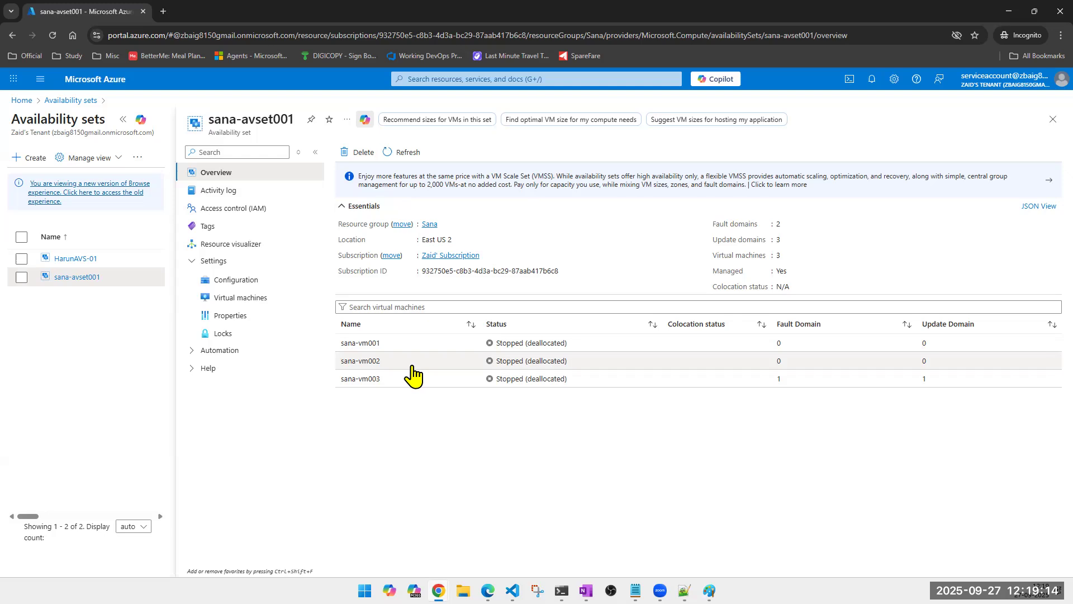
click(1052, 119)
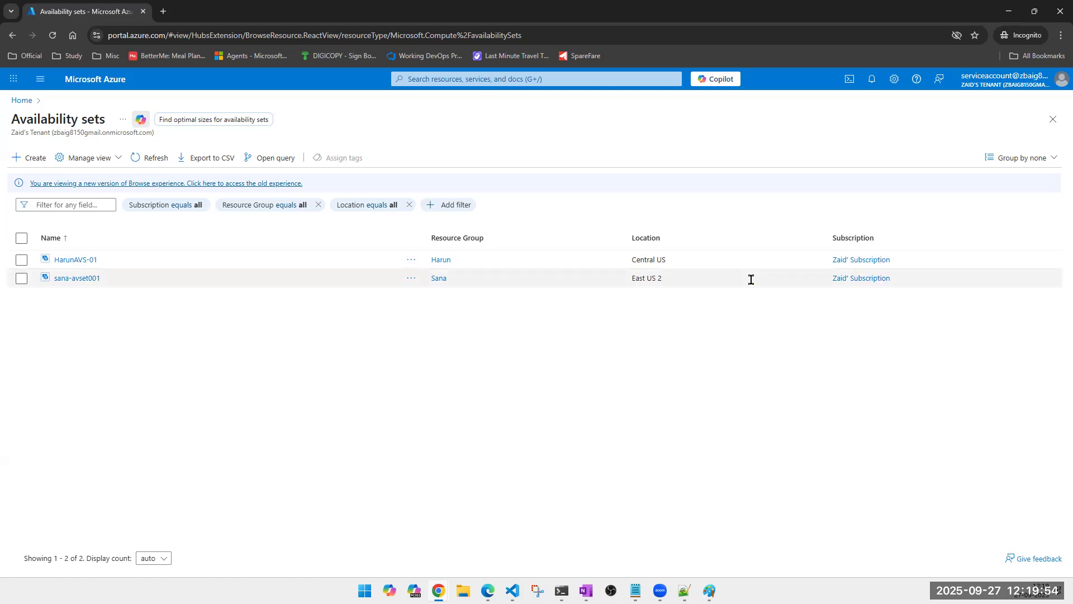
click(151, 159)
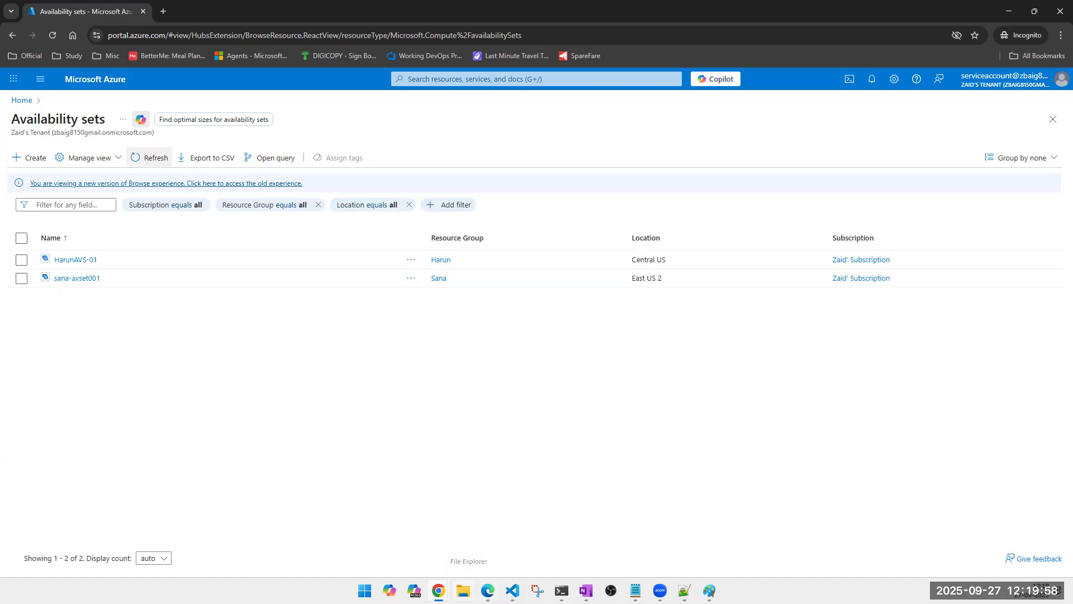
Switch to the other Chrome window showing the Azure home page and open the virtual machines list
mouse_move(439, 591)
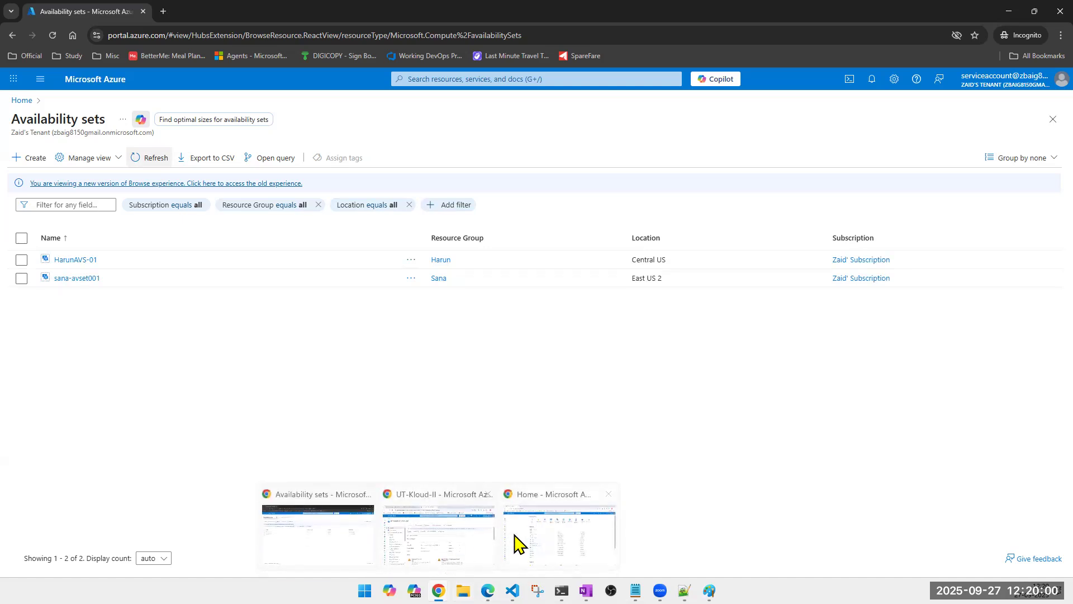
click(541, 550)
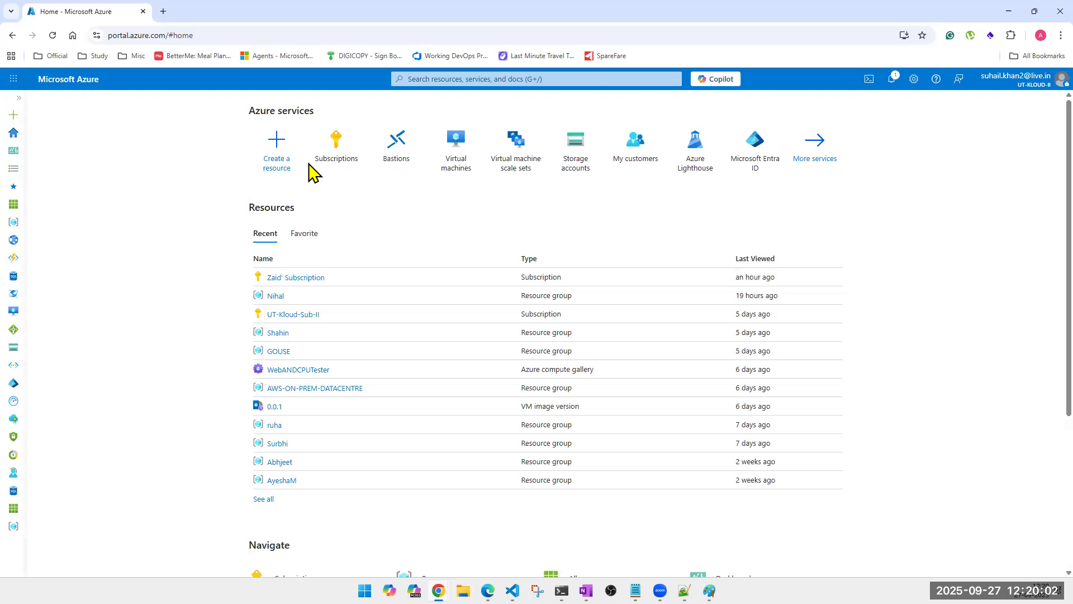
click(454, 154)
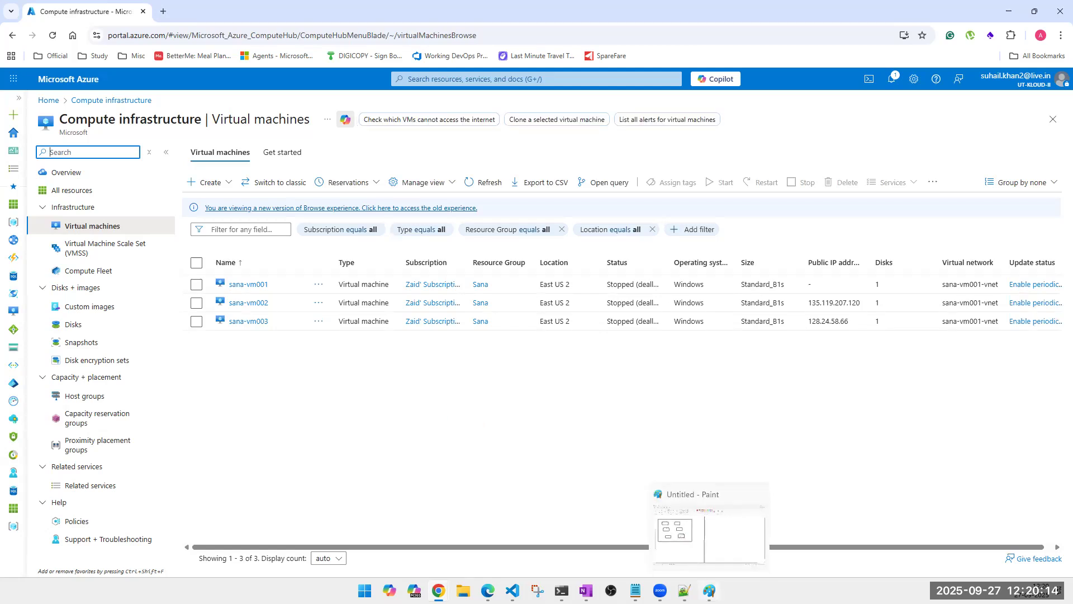
Switch to Paint, start a new drawing without saving the old one, and draw a vertical dividing line about 810 px long
click(709, 591)
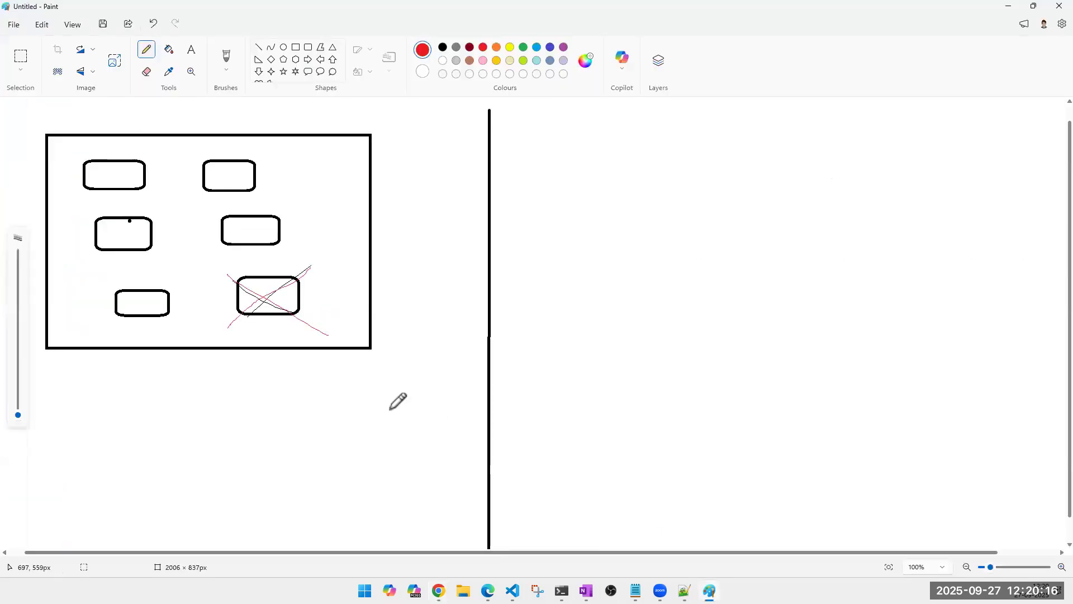
key(ctrl+n)
key(n)
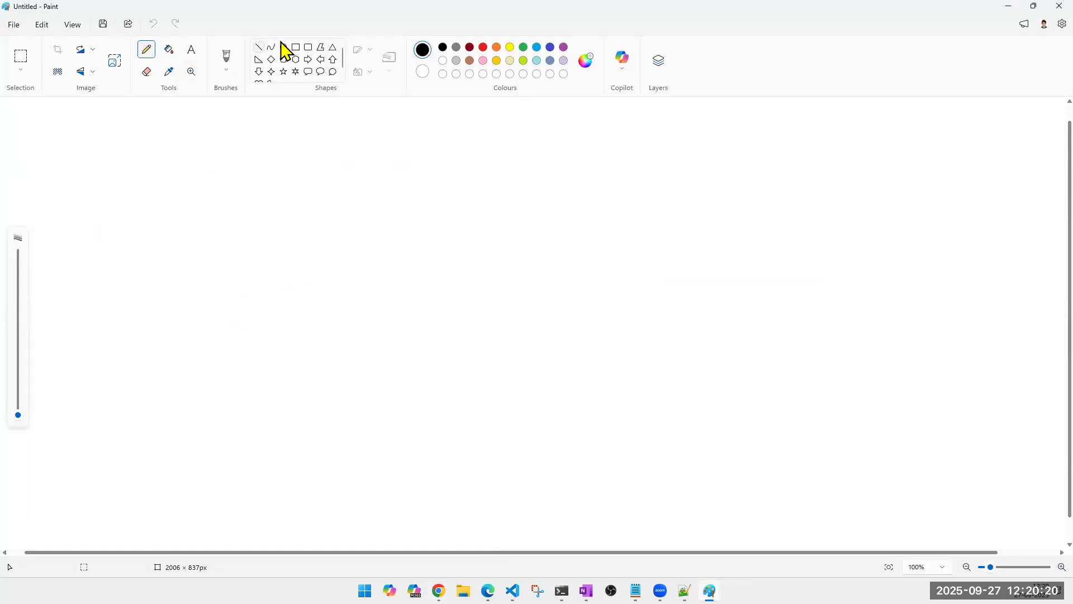
click(258, 48)
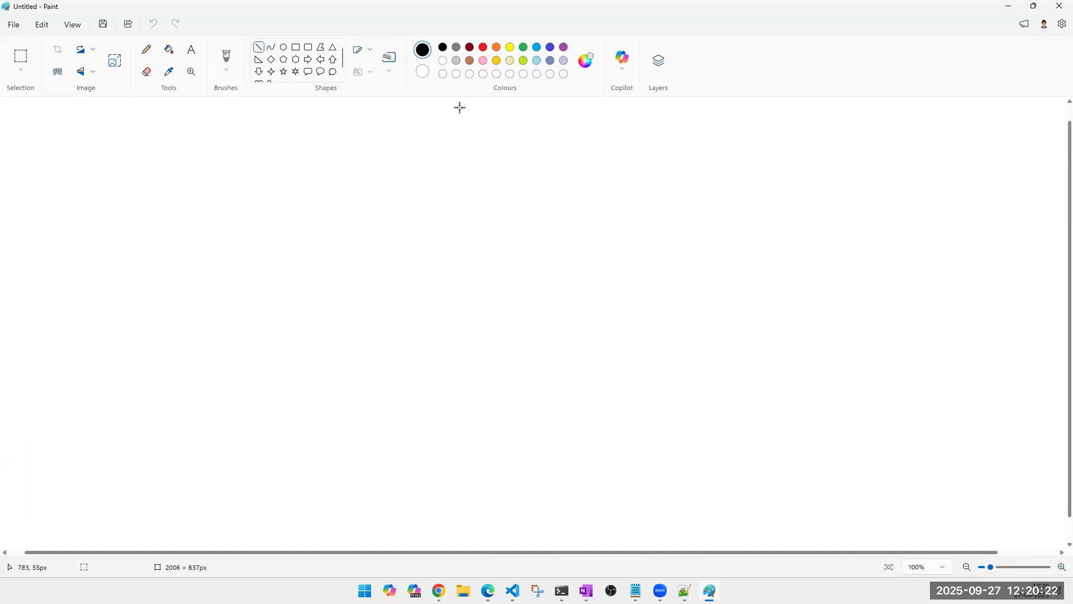
mouse_move(464, 105)
mouse_down()
mouse_move(477, 539)
mouse_move(465, 559)
mouse_up()
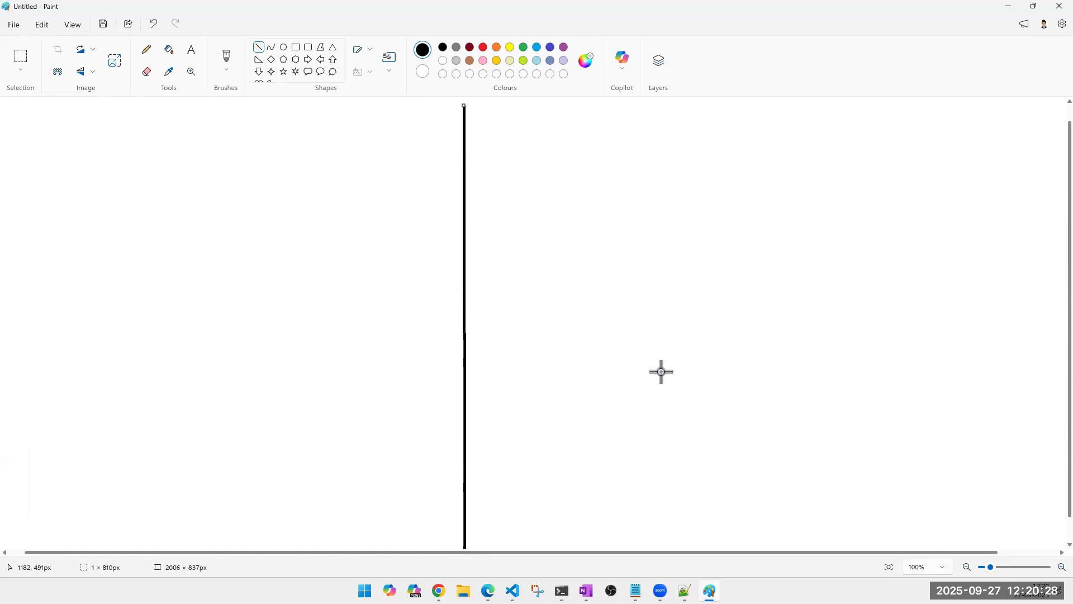
Draw two rectangles side by side in the upper area of the canvas, left of the dividing line
click(297, 49)
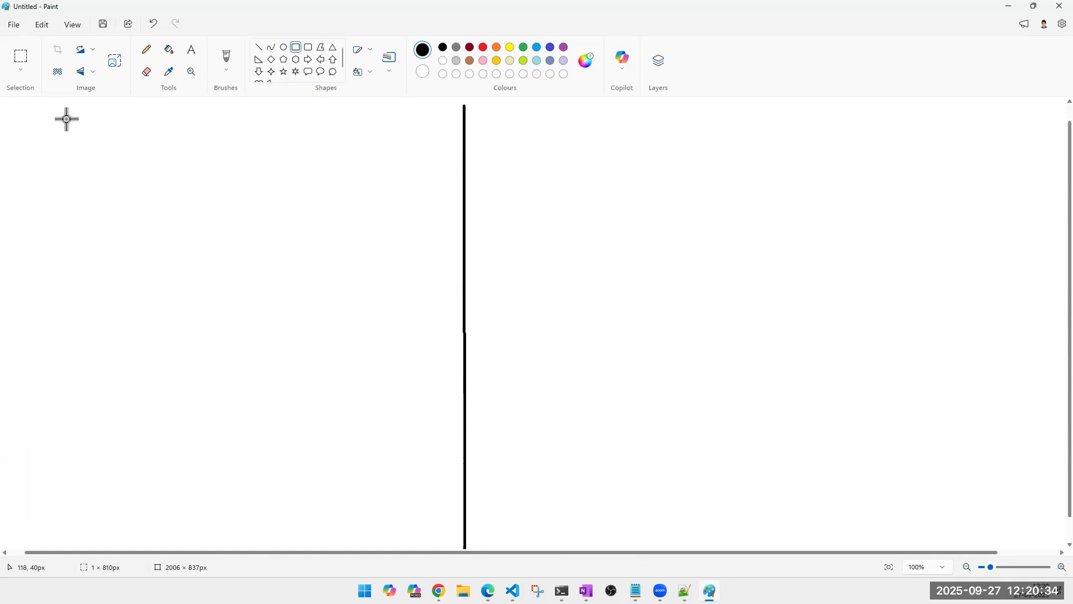
mouse_move(55, 145)
mouse_down()
mouse_move(134, 211)
mouse_move(204, 223)
mouse_move(144, 211)
mouse_up()
drag(211, 140, 306, 204)
click(352, 204)
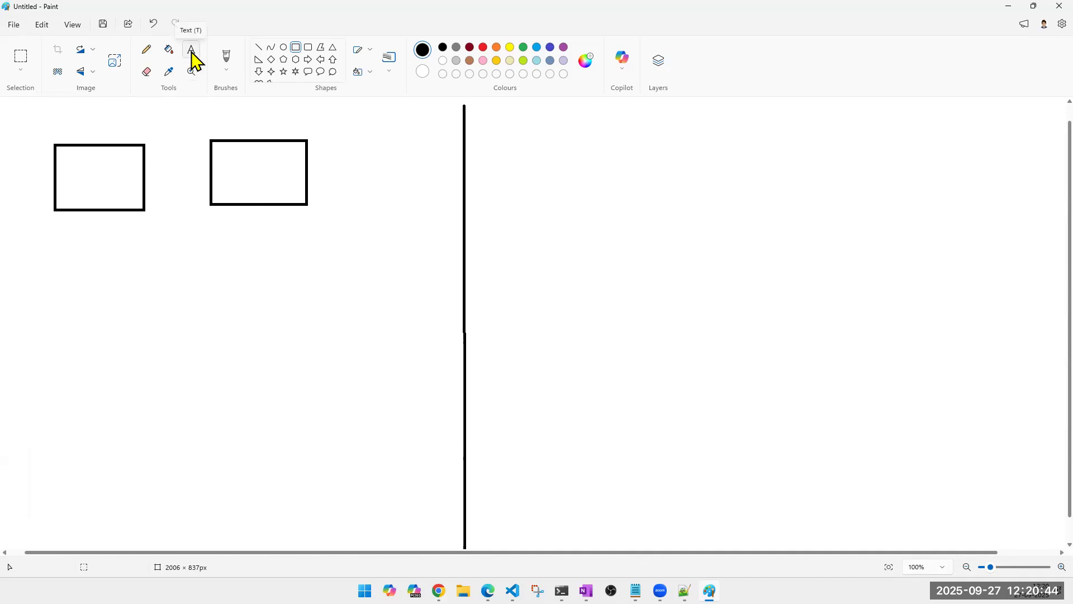
Draw a brush stroke from each upper rectangle so the two strokes meet at a point between and below them
click(226, 62)
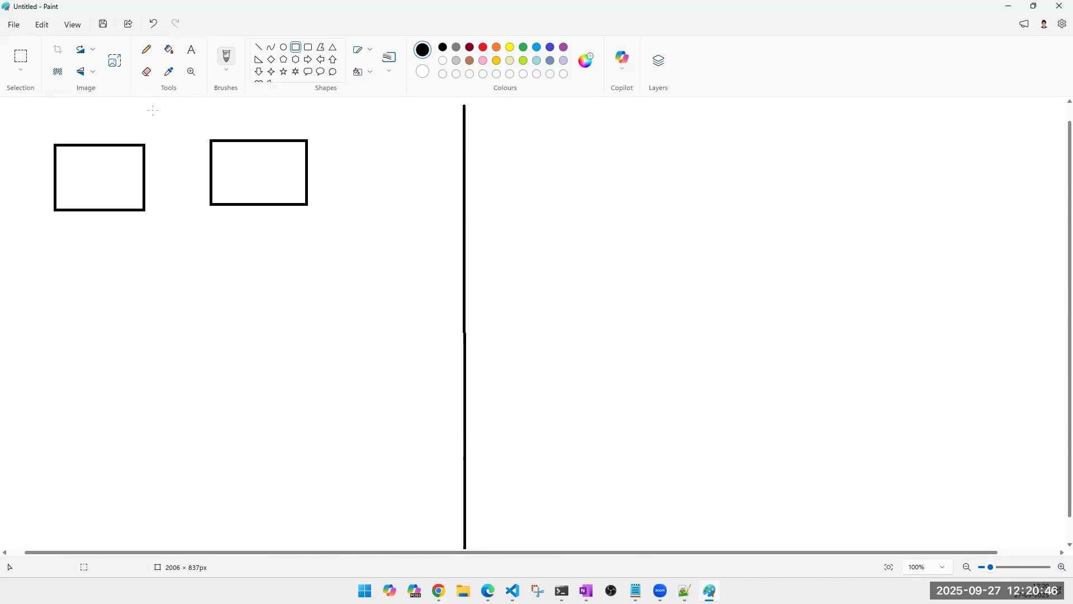
drag(85, 172, 165, 263)
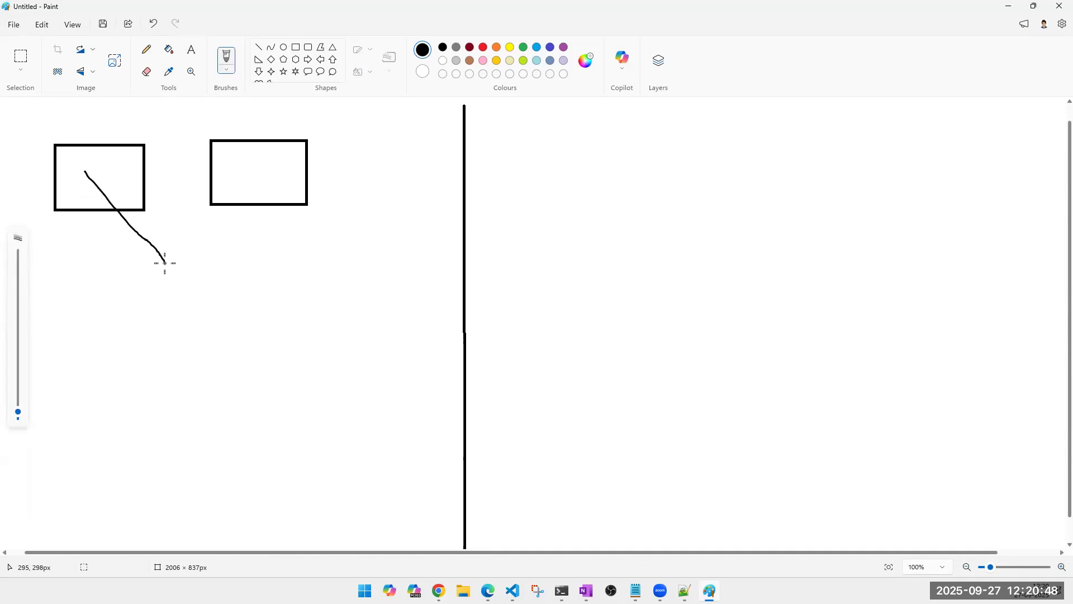
drag(251, 165, 168, 263)
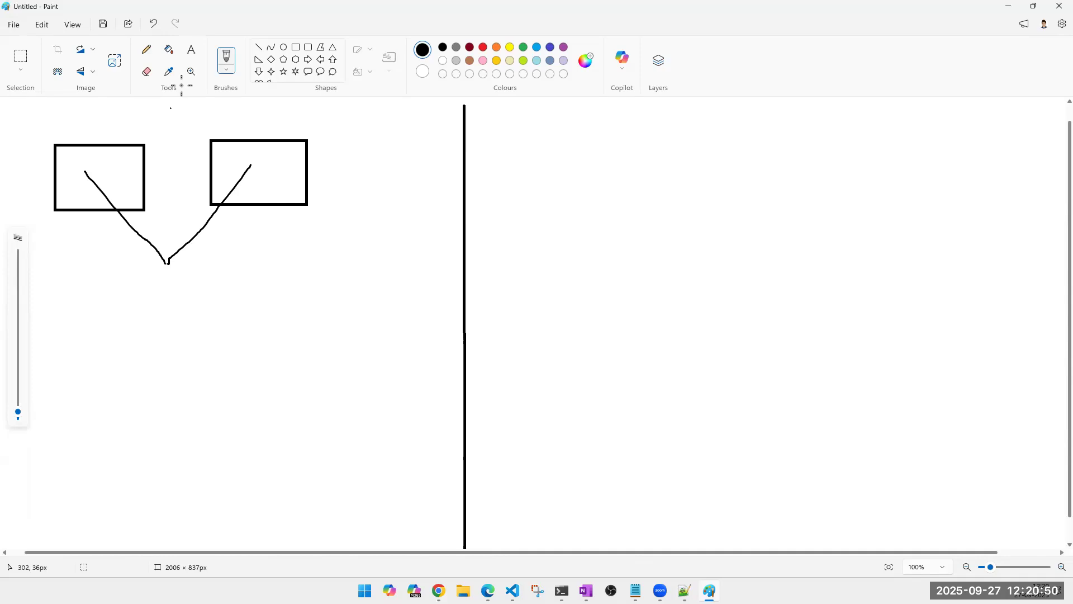
Add the text "avg = cpu = 80%" below the point where the two brush strokes meet
click(191, 49)
drag(81, 246, 243, 308)
drag(81, 246, 83, 271)
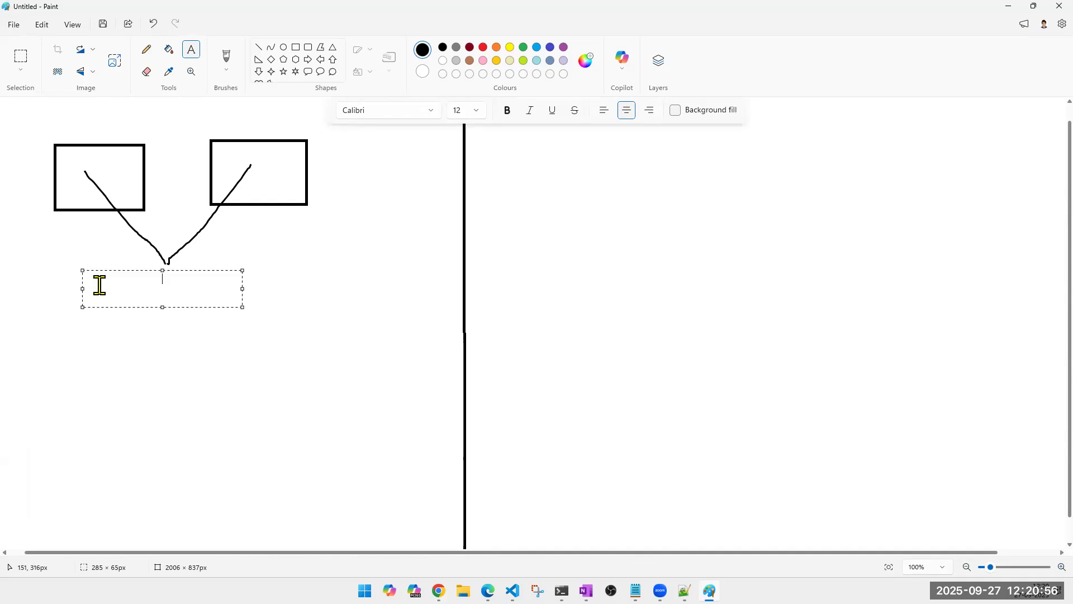
text(avg = cpu = 80%)
click(328, 408)
Draw a second pair of rectangles side by side below the "avg = cpu = 80%" label
click(295, 47)
drag(52, 339, 133, 385)
mouse_move(167, 333)
mouse_down()
mouse_move(219, 373)
mouse_move(249, 376)
mouse_up()
click(452, 306)
Draw straight lines from all four rectangles converging at one point below the second pair
click(258, 47)
drag(81, 378, 151, 444)
drag(207, 370, 134, 447)
drag(80, 193, 125, 358)
drag(294, 171, 231, 313)
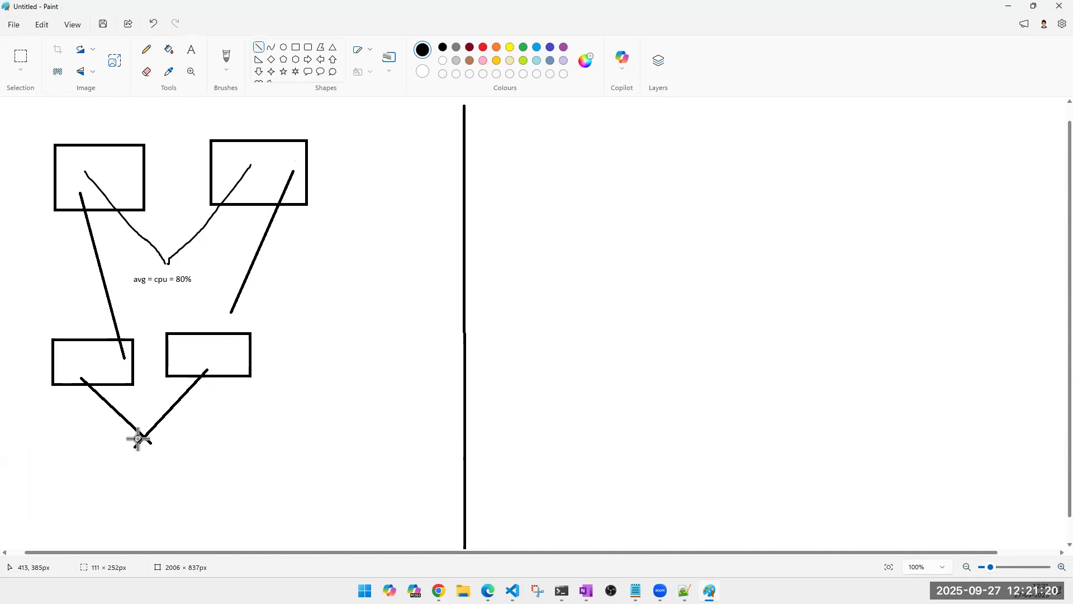
drag(138, 439, 140, 437)
drag(125, 352, 141, 440)
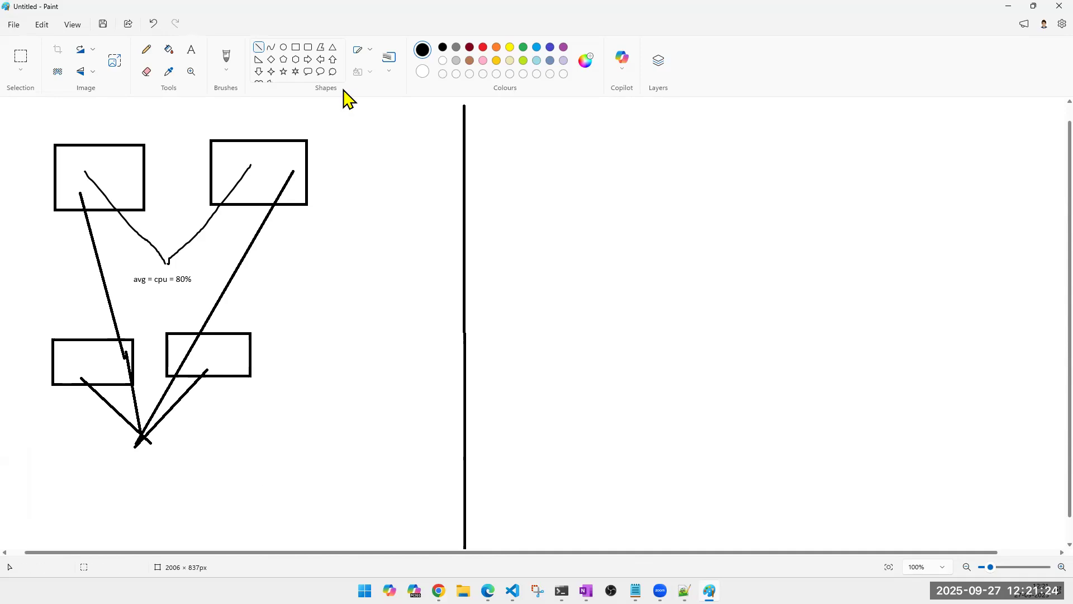
Add the text "cpu = 80%" below the point where the four straight lines converge
click(191, 50)
drag(86, 443, 187, 482)
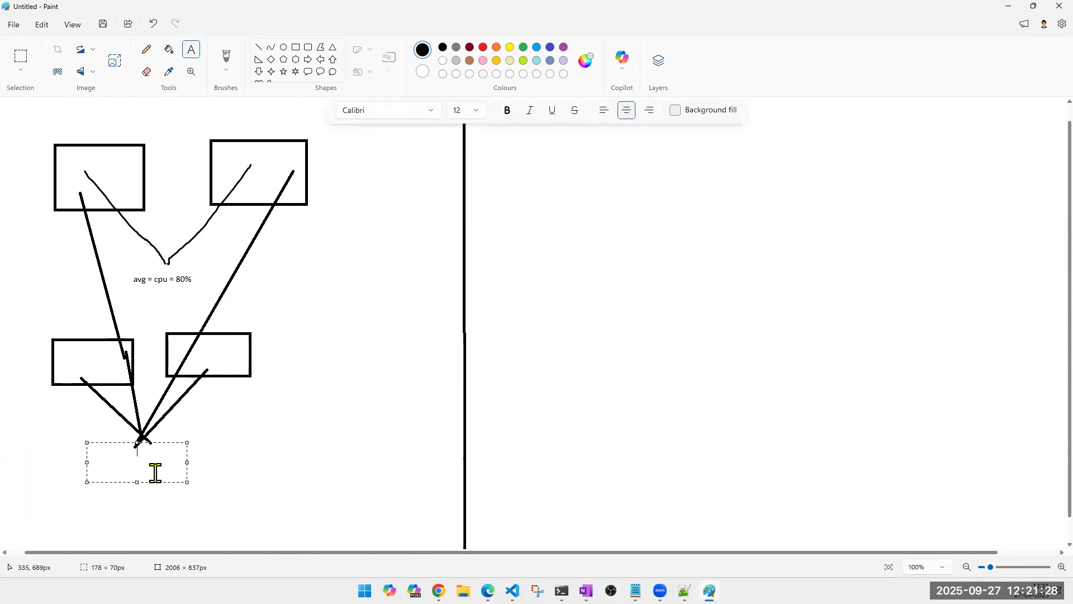
text(cpu = 80%)
click(311, 485)
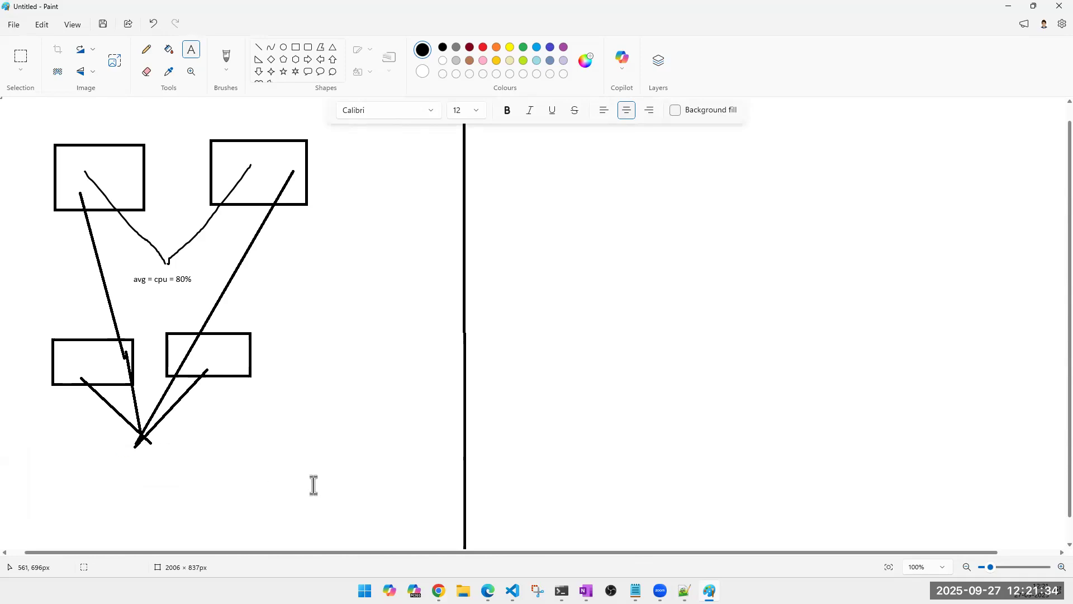
Draw a third pair of rectangles below the "cpu = 80%" label, the right one about 177 × 110 px
scroll(311, 484, down, 1)
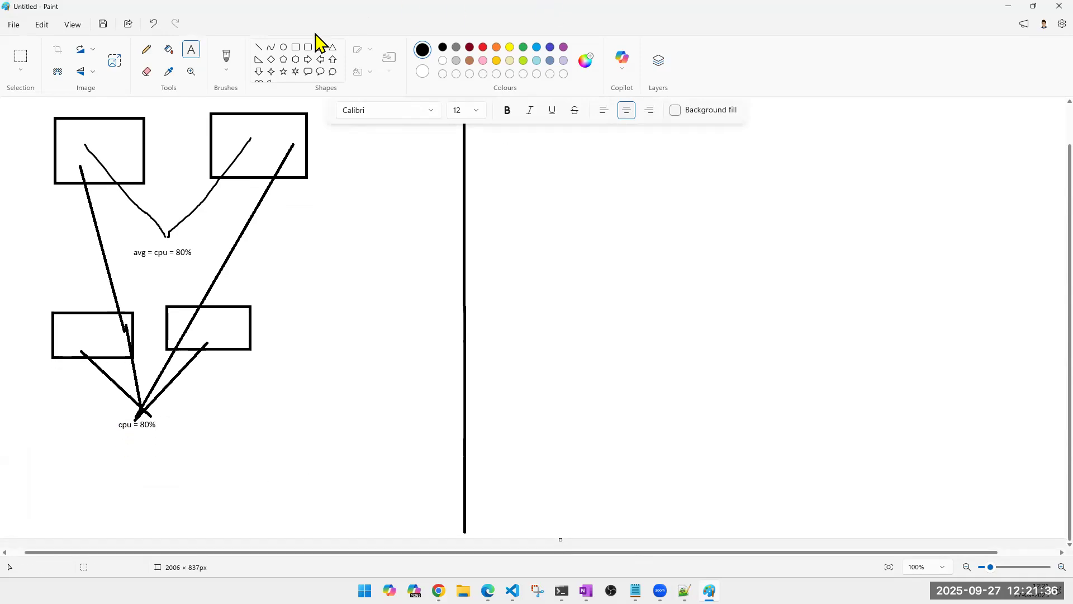
click(296, 48)
drag(38, 454, 135, 503)
mouse_move(181, 446)
mouse_down()
mouse_move(224, 483)
mouse_move(281, 507)
mouse_up()
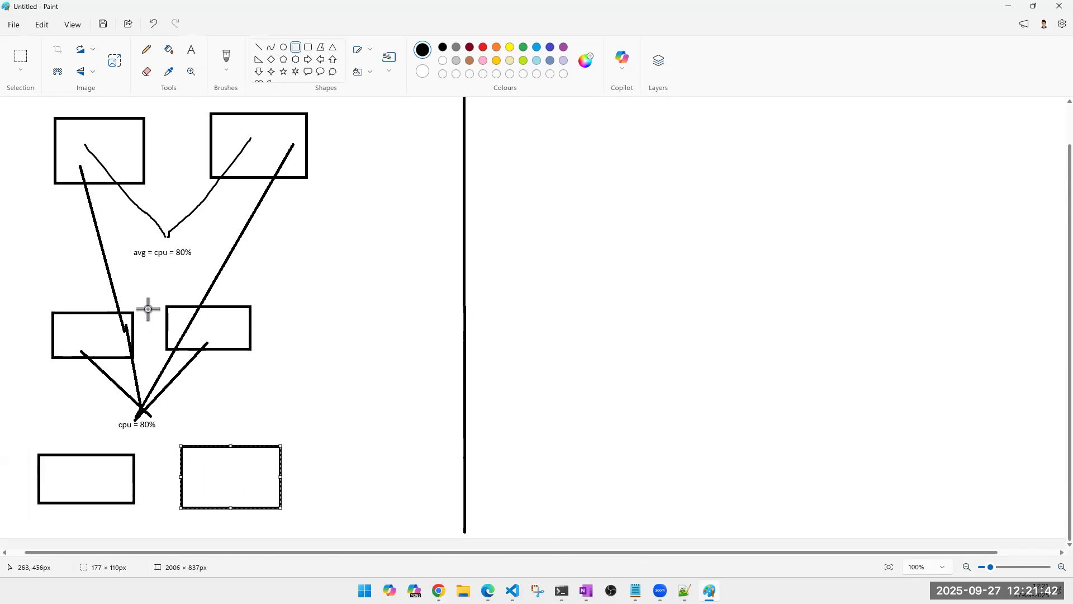
click(157, 280)
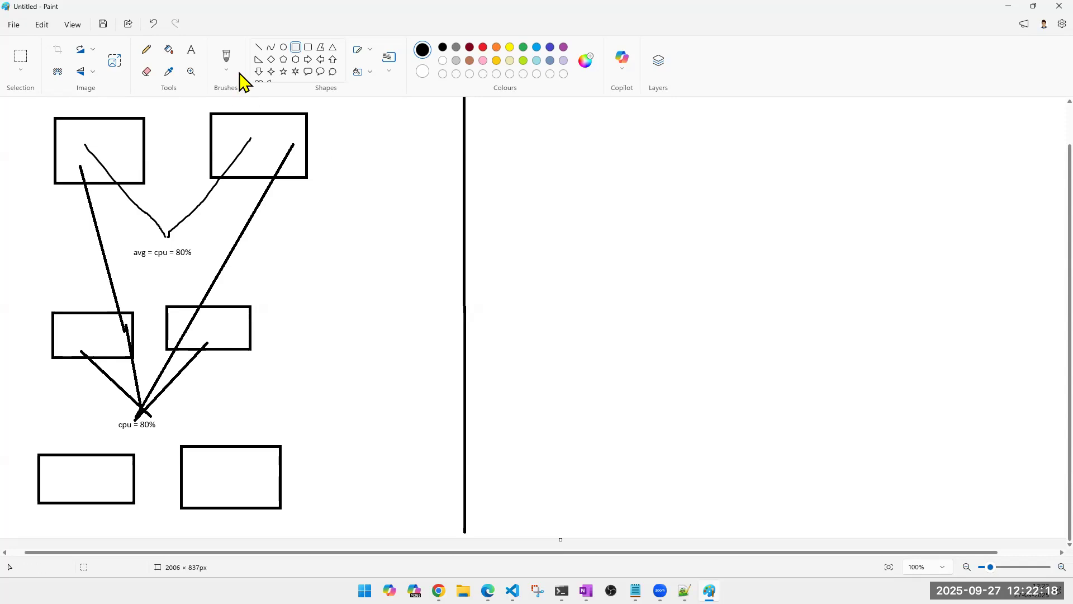
Draw four straight lines from the far right of the canvas, two upper and two lower, converging on the dividing line
click(262, 53)
drag(947, 132, 466, 345)
drag(1050, 490, 465, 347)
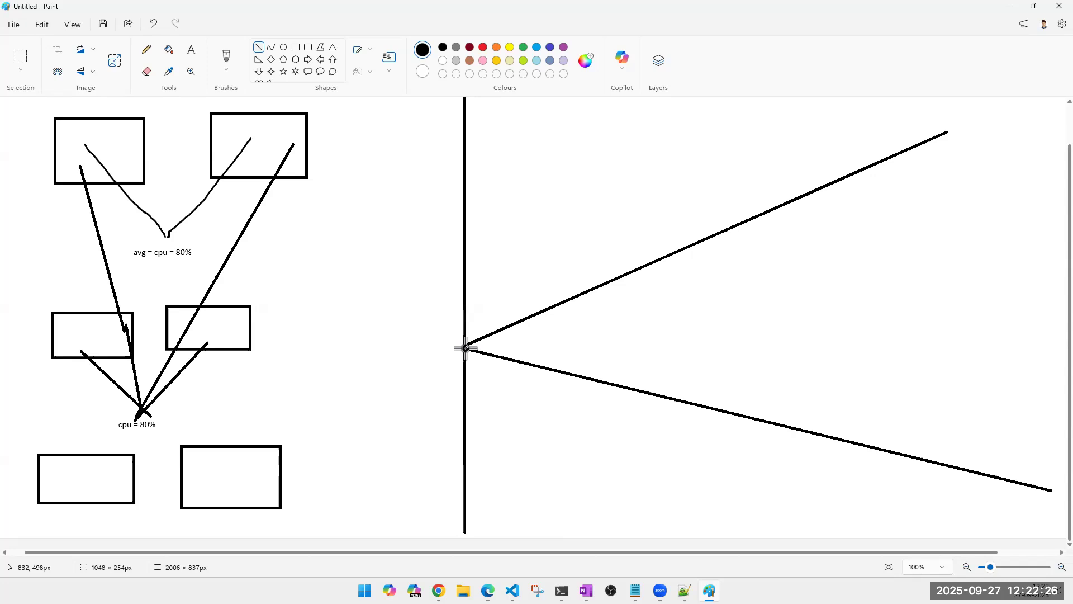
drag(1011, 161, 465, 348)
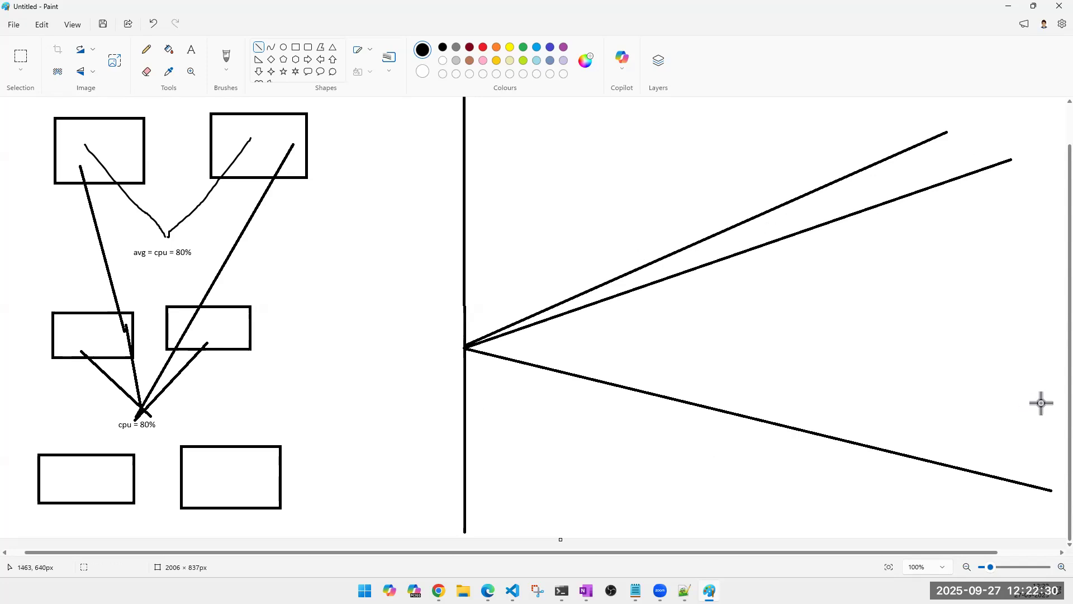
mouse_move(1057, 459)
mouse_down()
mouse_move(541, 378)
mouse_move(465, 347)
mouse_up()
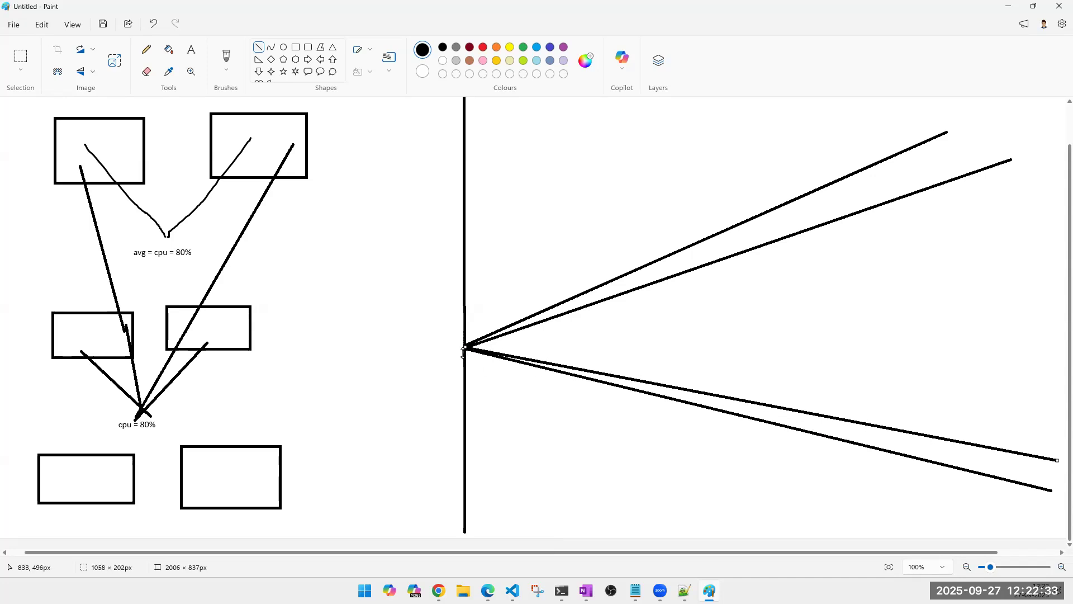
Draw brush strokes from the convergence point on the dividing line to the right-hand rectangles of the top, bottom and middle pairs
click(227, 59)
drag(462, 347, 306, 171)
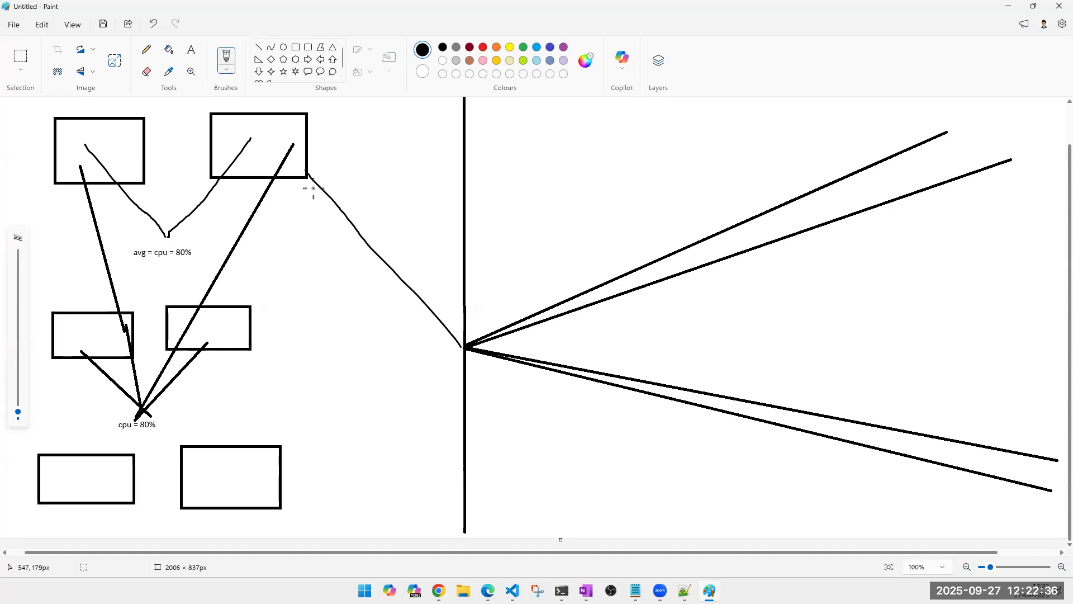
drag(461, 350, 284, 494)
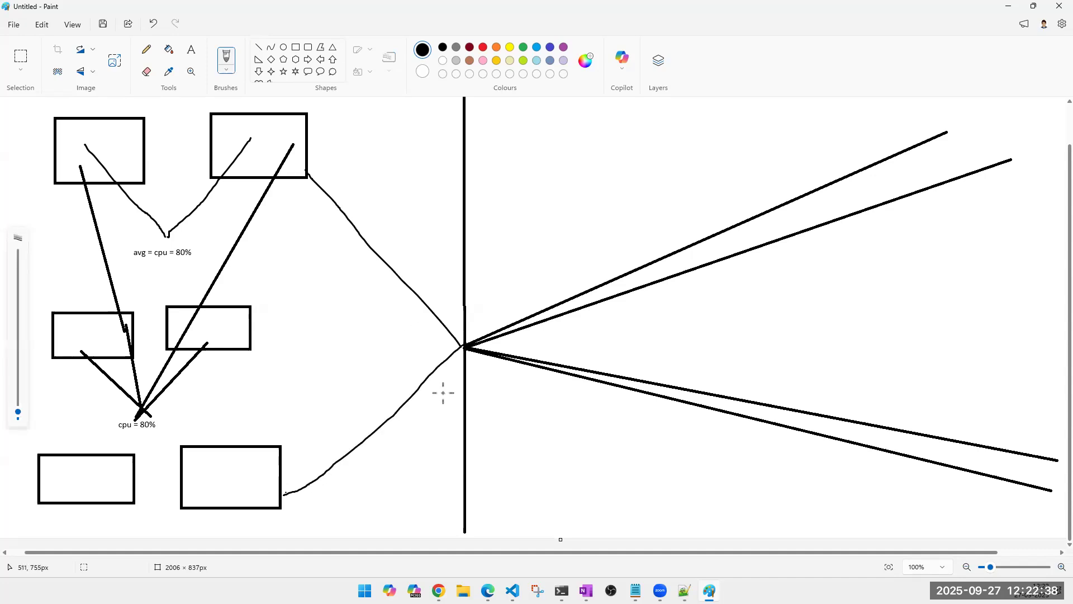
drag(462, 353, 244, 334)
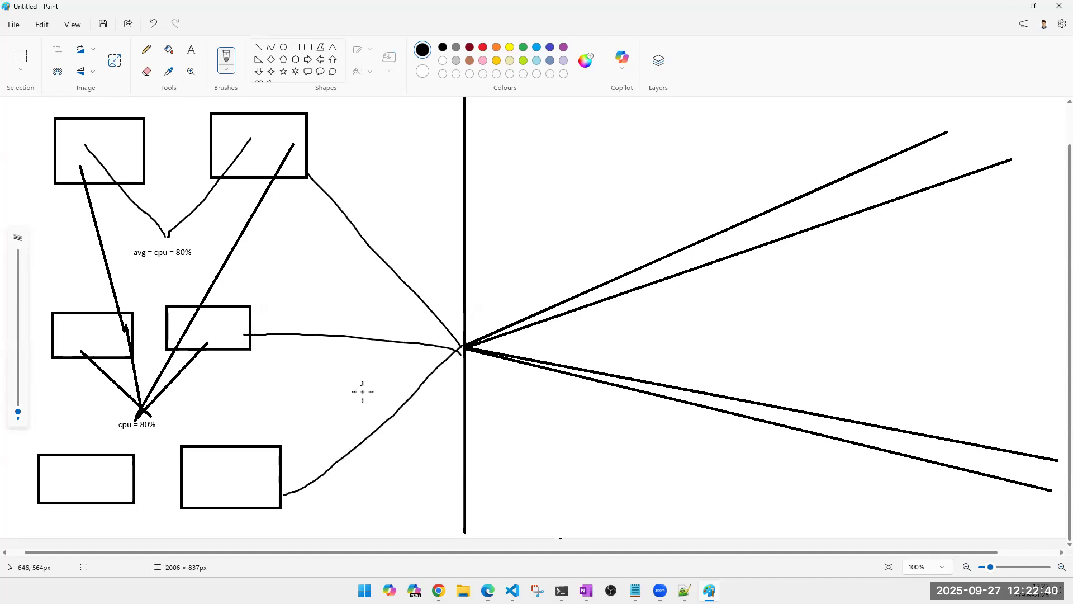
Undo the three brush strokes linking the convergence point to the right-hand rectangles
key(ctrl+z)
key(ctrl+z)
key(ctrl+z)
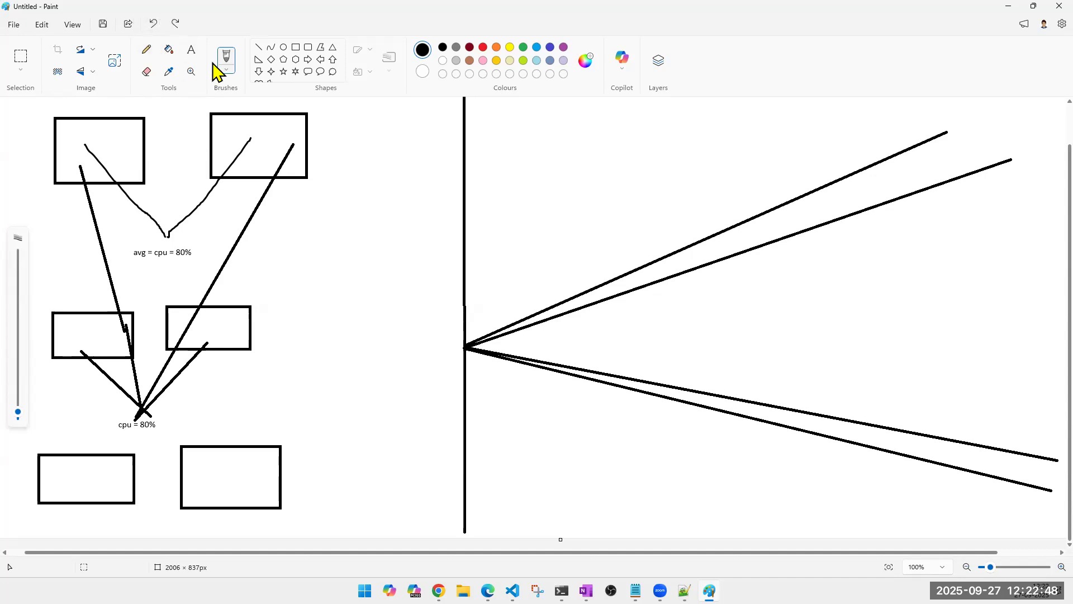
Add the four-line text "iis", "website", "turned fw", "port 443" in the right half of the top-left rectangle
click(193, 52)
click(103, 144)
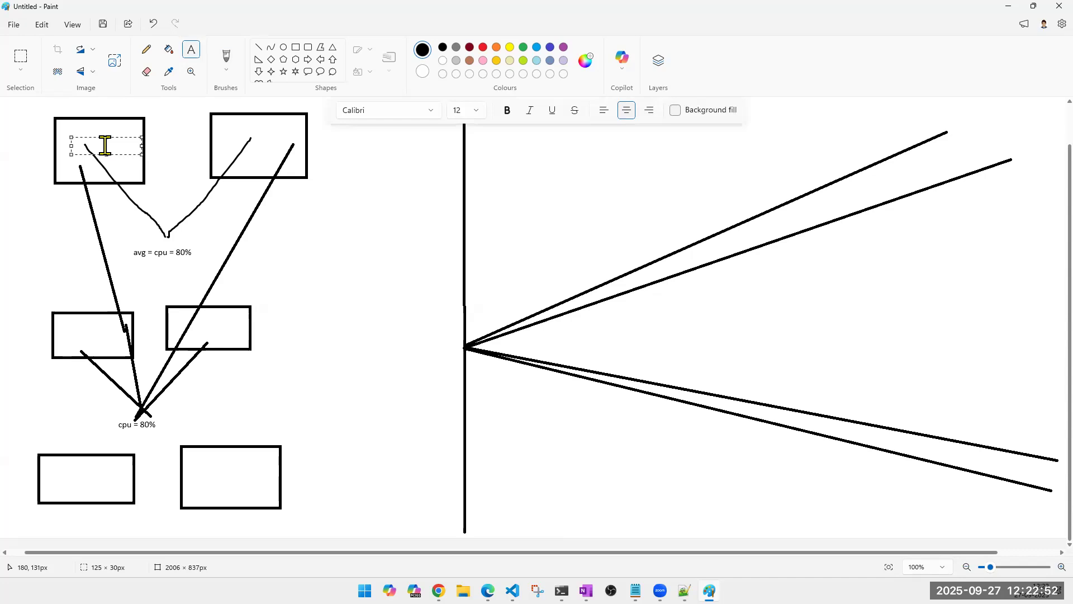
text(s)
key(Return)
text(website)
key(Return)
text(turned fw)
key(Return)
text(port 339)
key(BackSpace)
key(BackSpace)
key(BackSpace)
text(443)
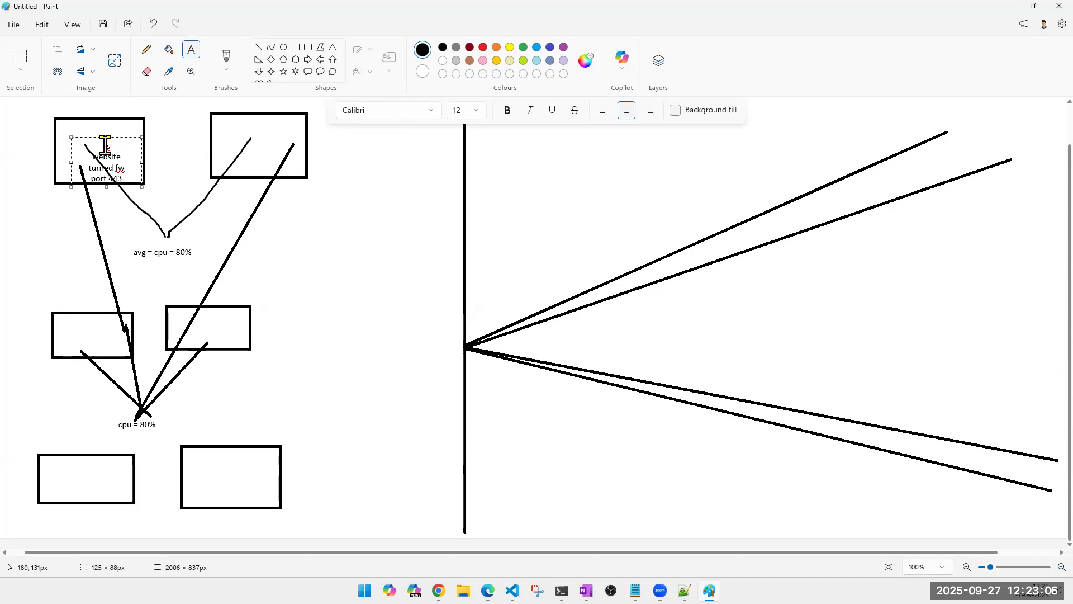
drag(71, 136, 94, 120)
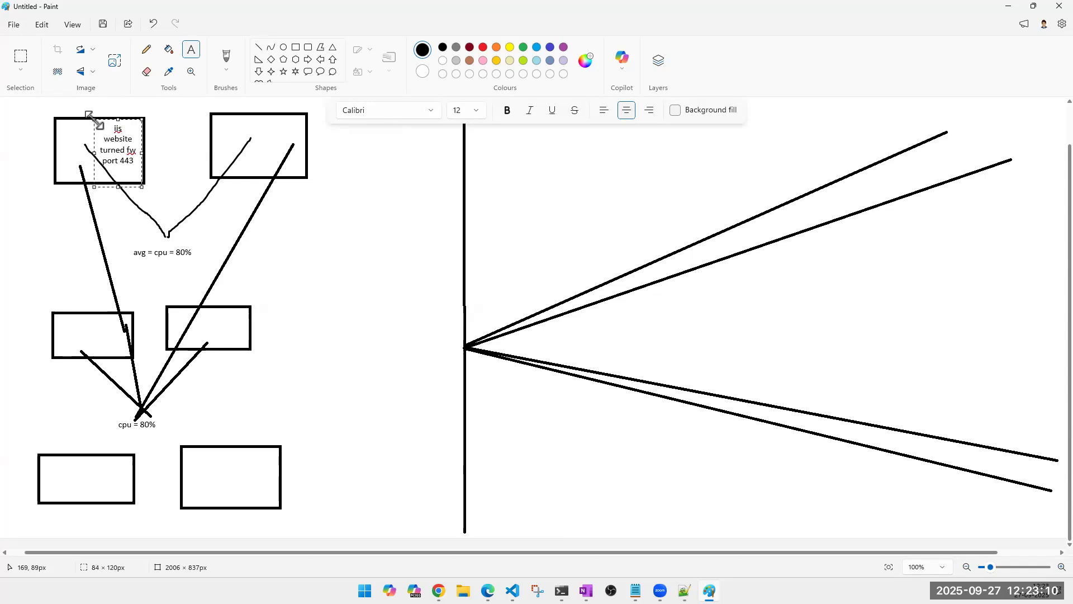
Copy the four-line IIS website text into the right-hand rectangle of the top pair
double_click(112, 145)
key(ctrl+a)
key(ctrl+c)
click(240, 139)
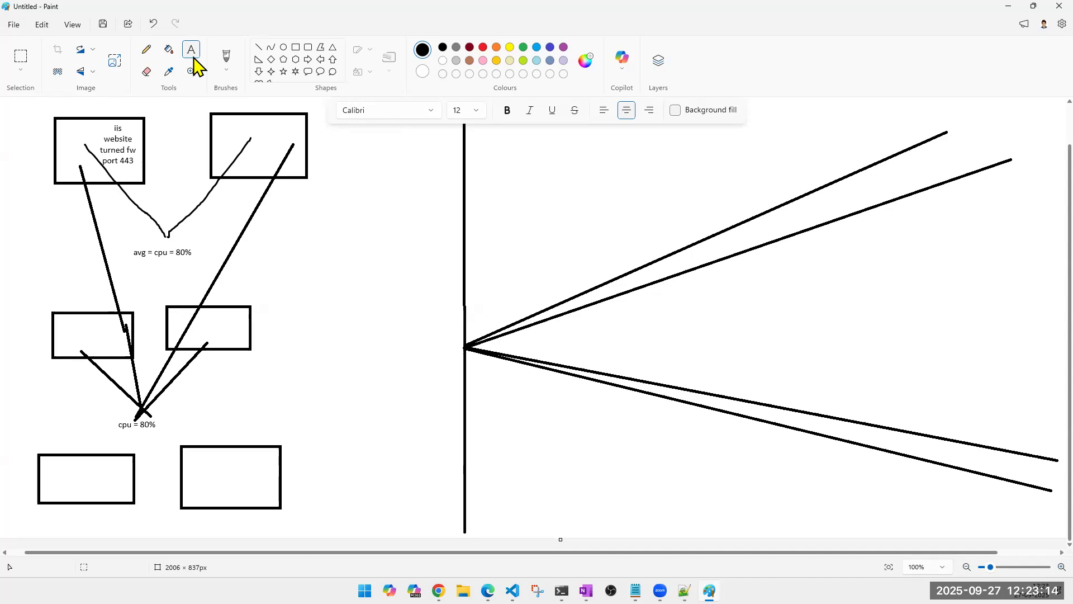
drag(236, 124, 305, 141)
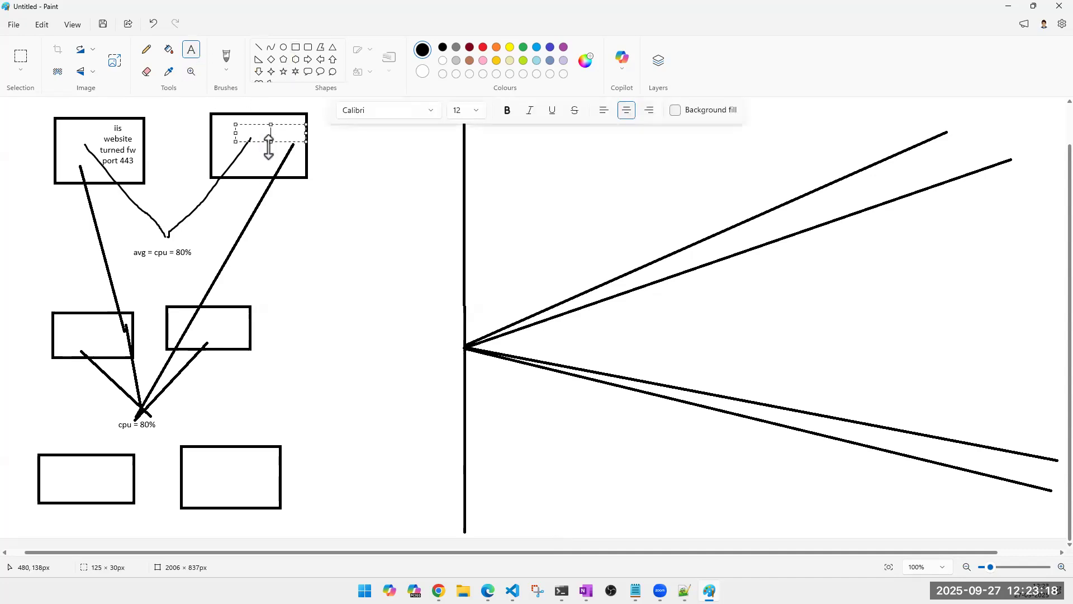
key(ctrl+v)
drag(237, 124, 220, 113)
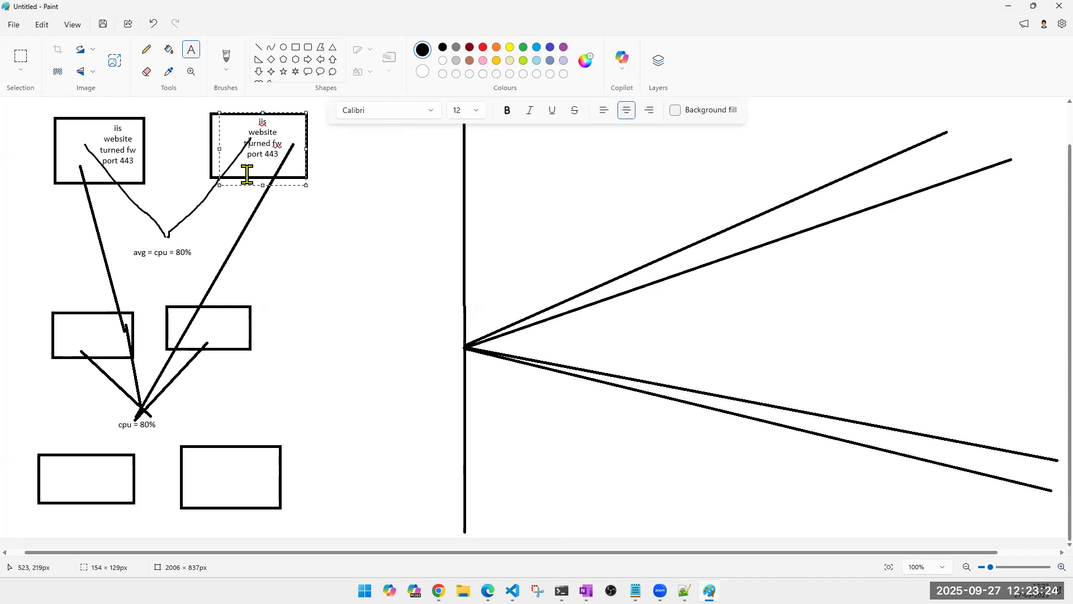
key(BackSpace)
key(BackSpace)
click(327, 235)
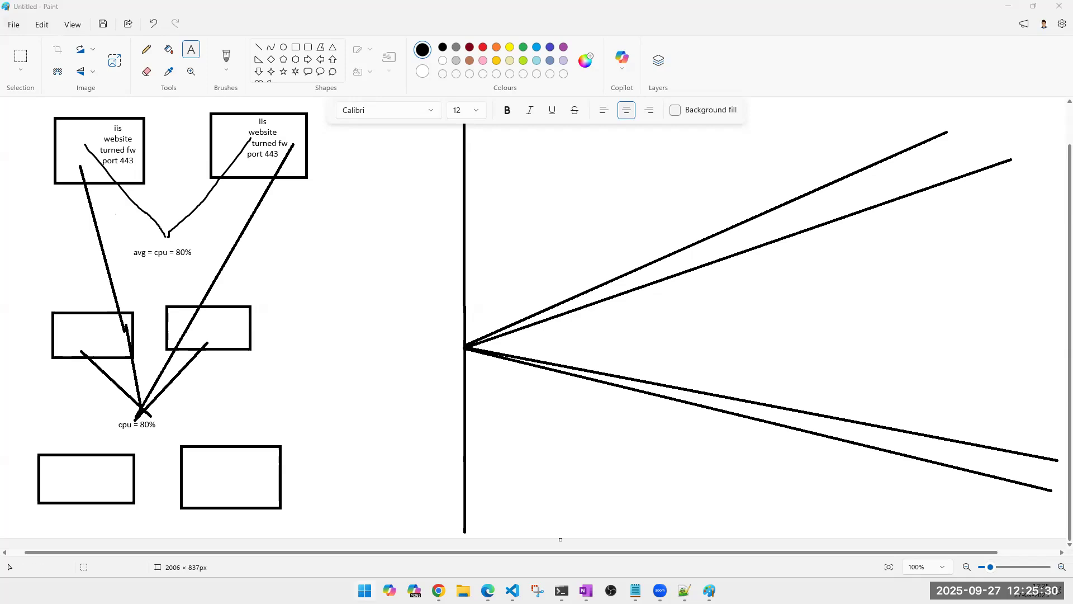
key(super)
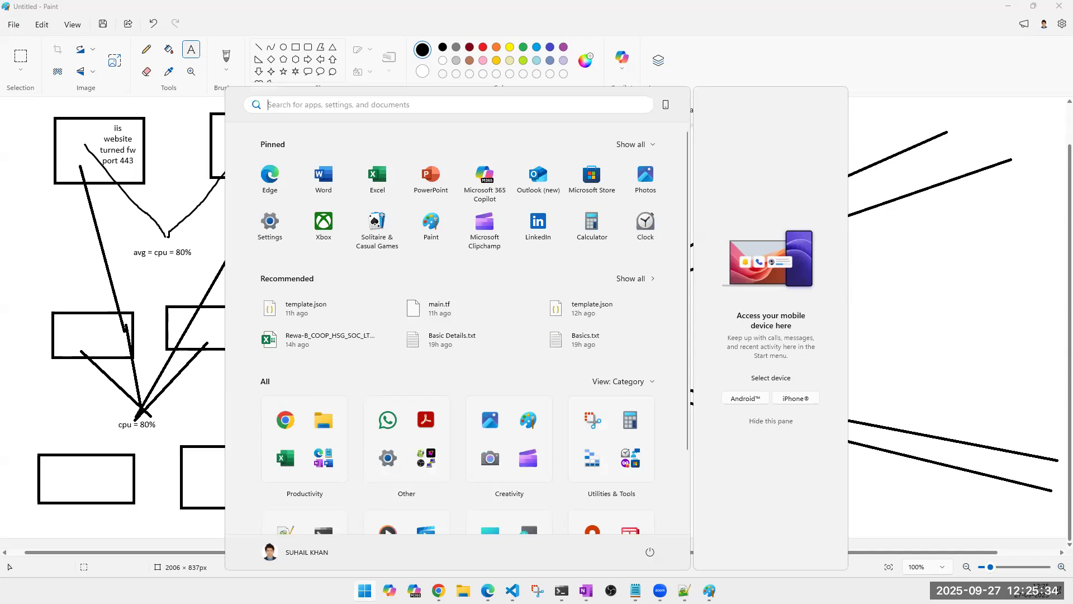
key(super)
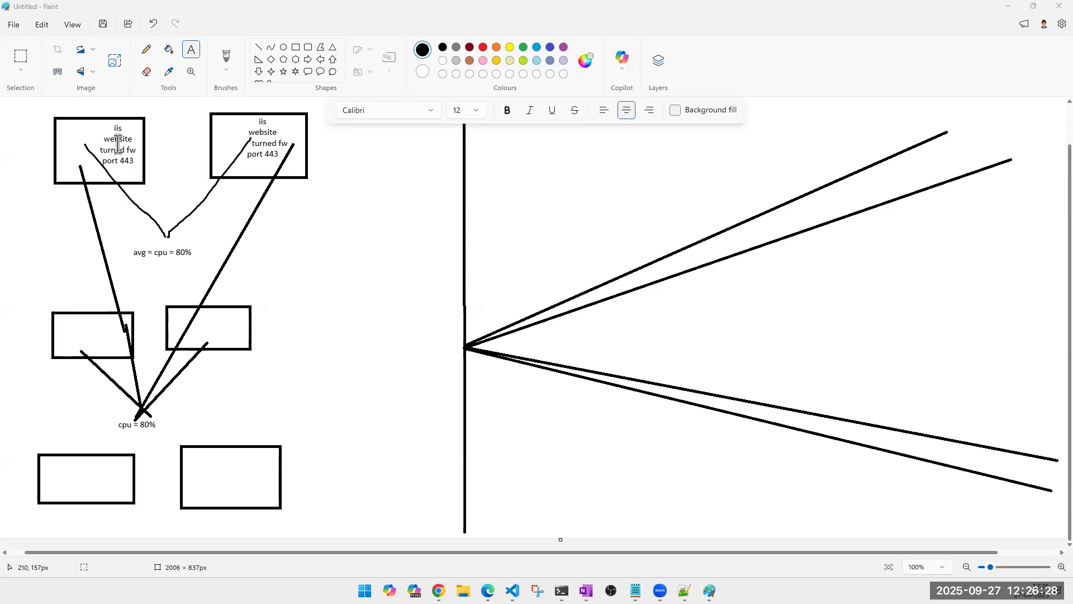
text(iis)
Switch to the Compute infrastructure window of the Azure portal in Chrome and open the Virtual machines service
mouse_move(439, 591)
mouse_move(390, 568)
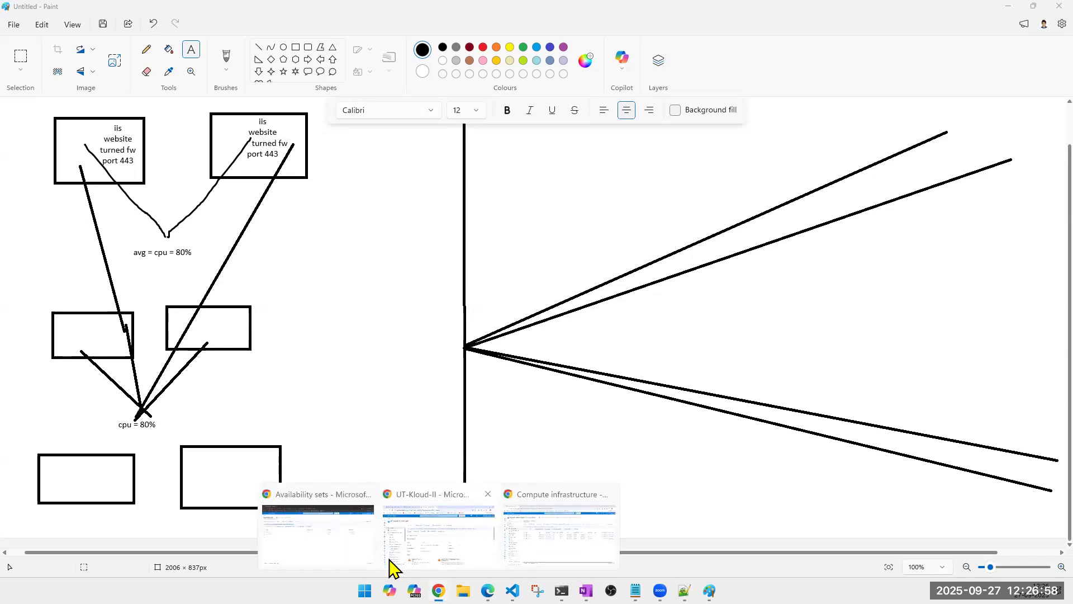
click(344, 538)
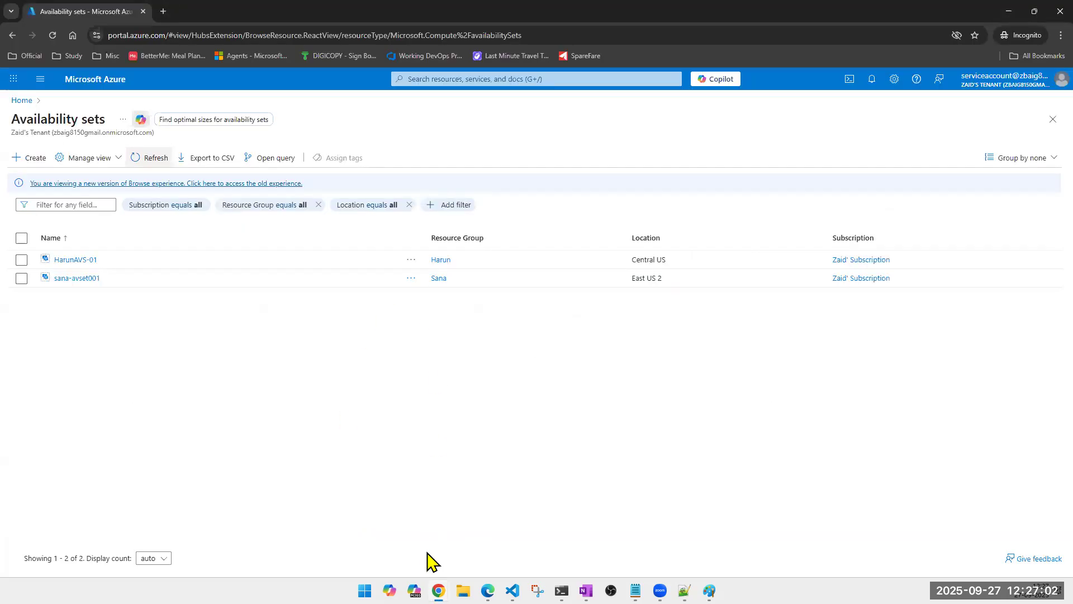
click(446, 526)
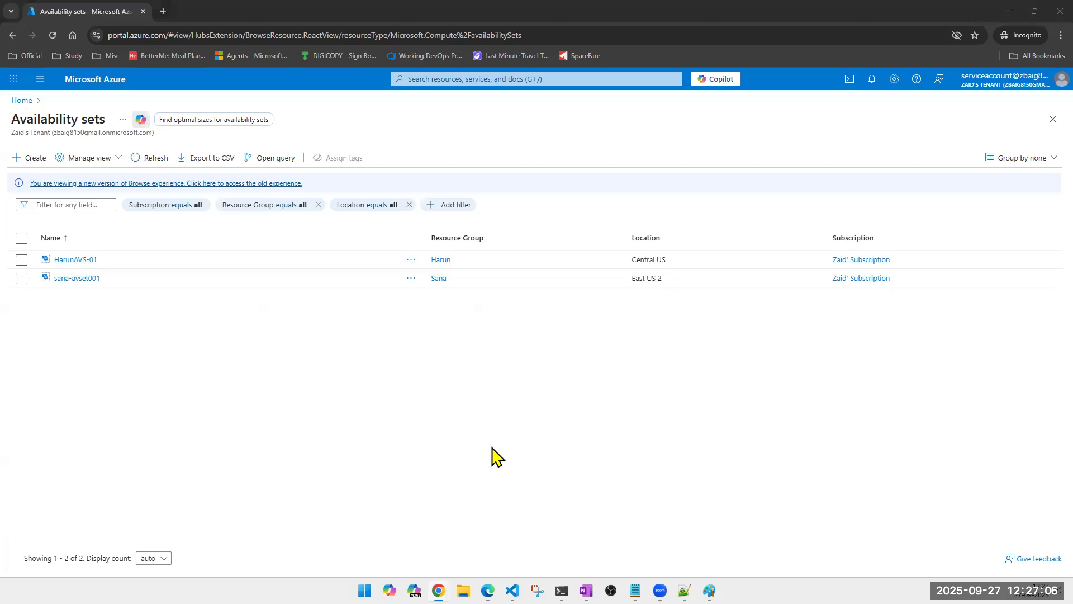
mouse_move(438, 590)
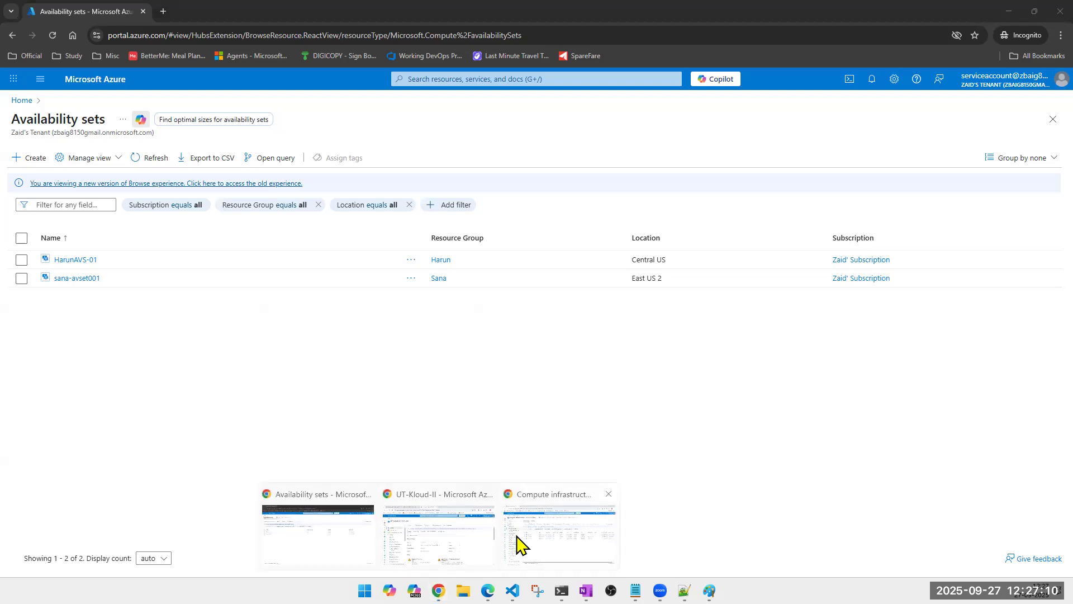
click(556, 529)
click(525, 79)
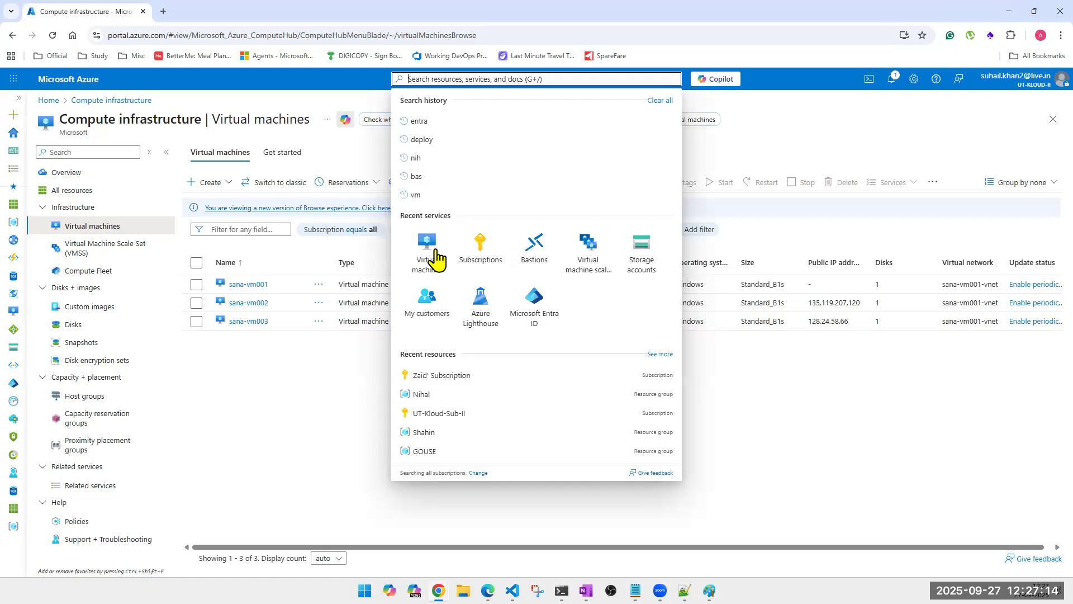
click(431, 259)
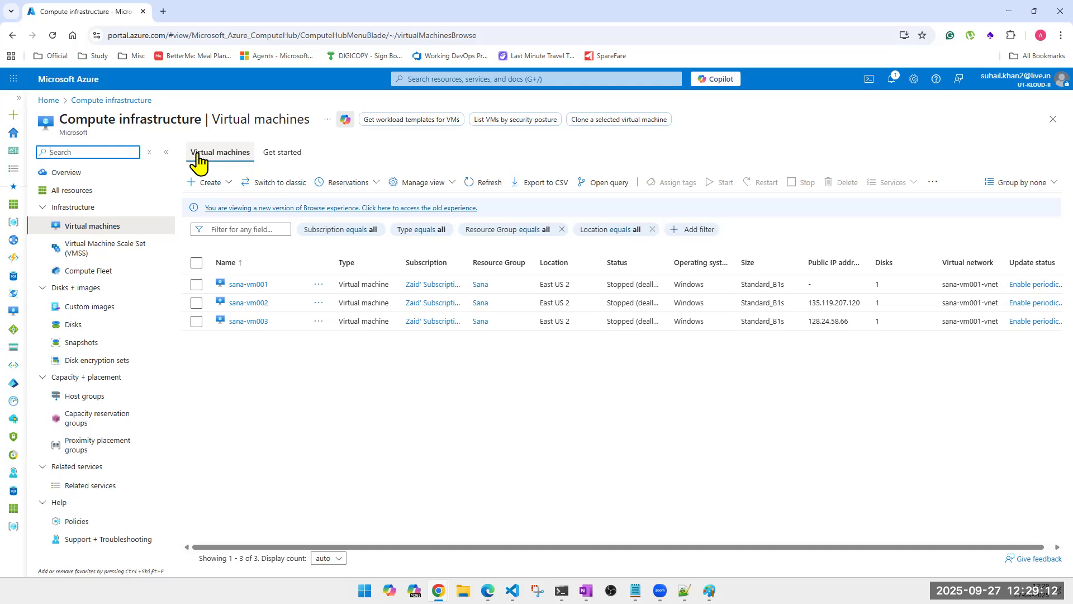
Open the sana-vm001 virtual machine with the list panes collapsed and start it
click(246, 286)
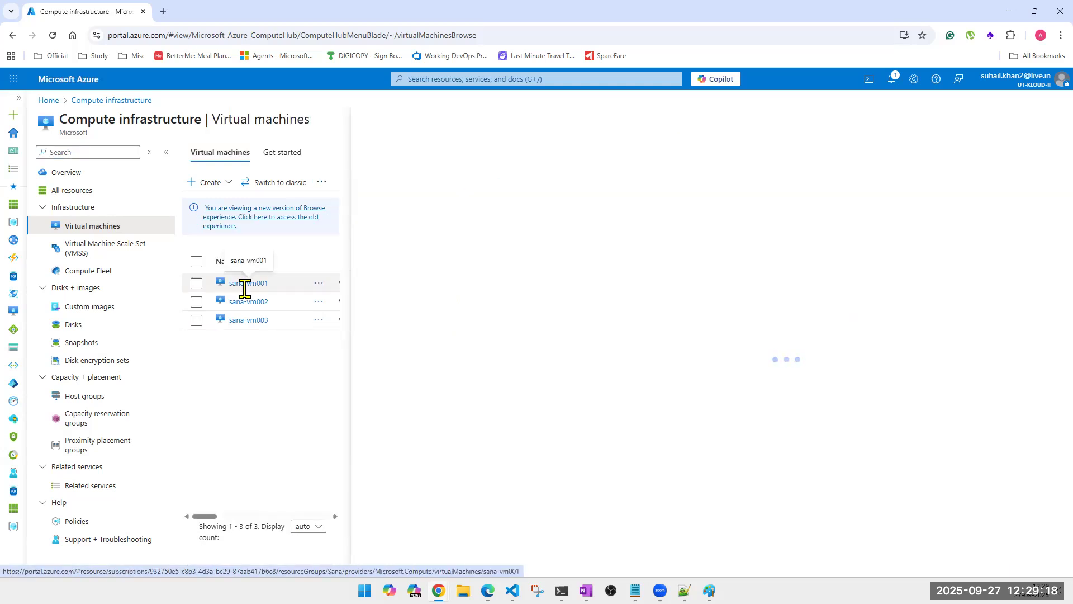
click(166, 153)
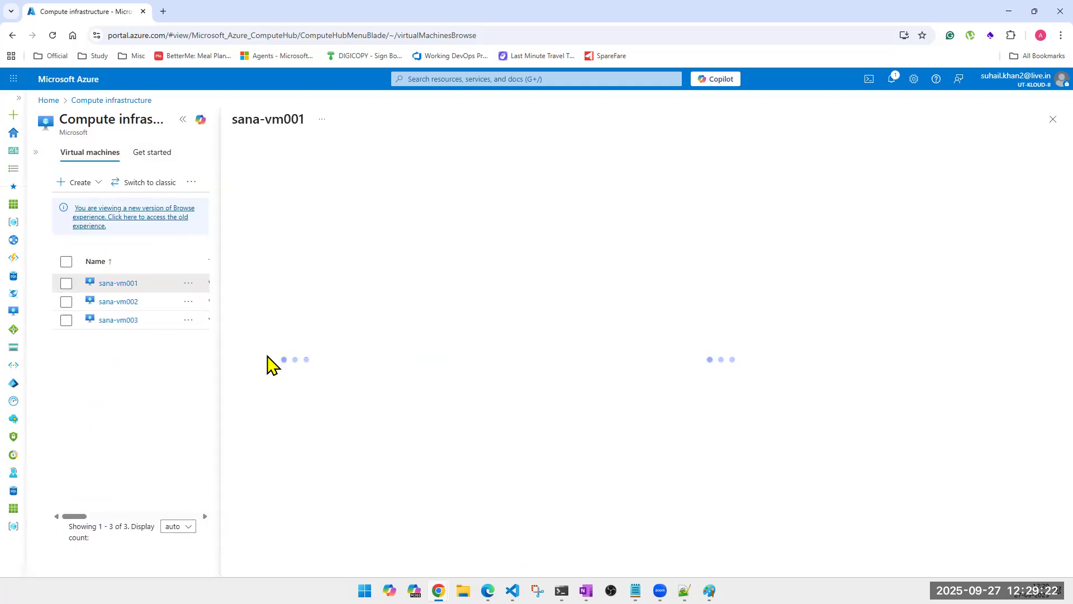
click(183, 120)
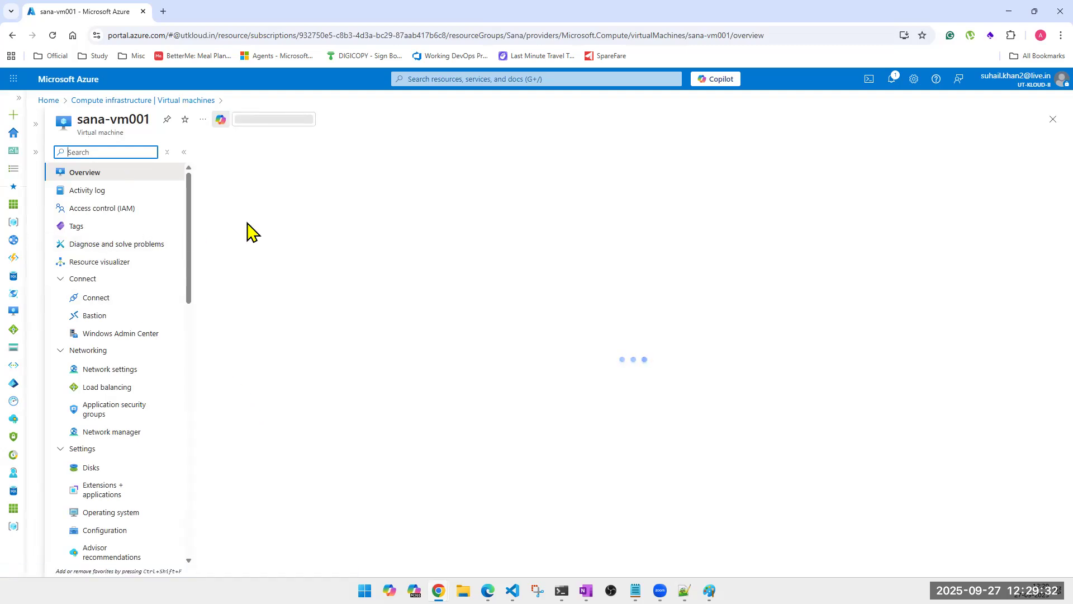
click(285, 202)
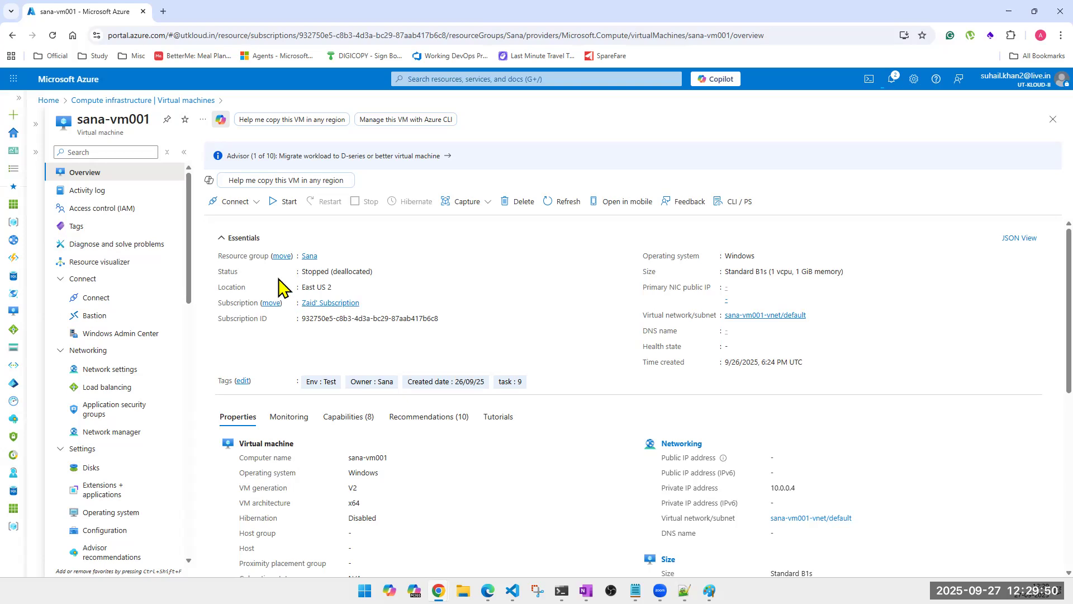
Collapse all of sana-vm001's service groups except Backup + disaster recovery
click(60, 280)
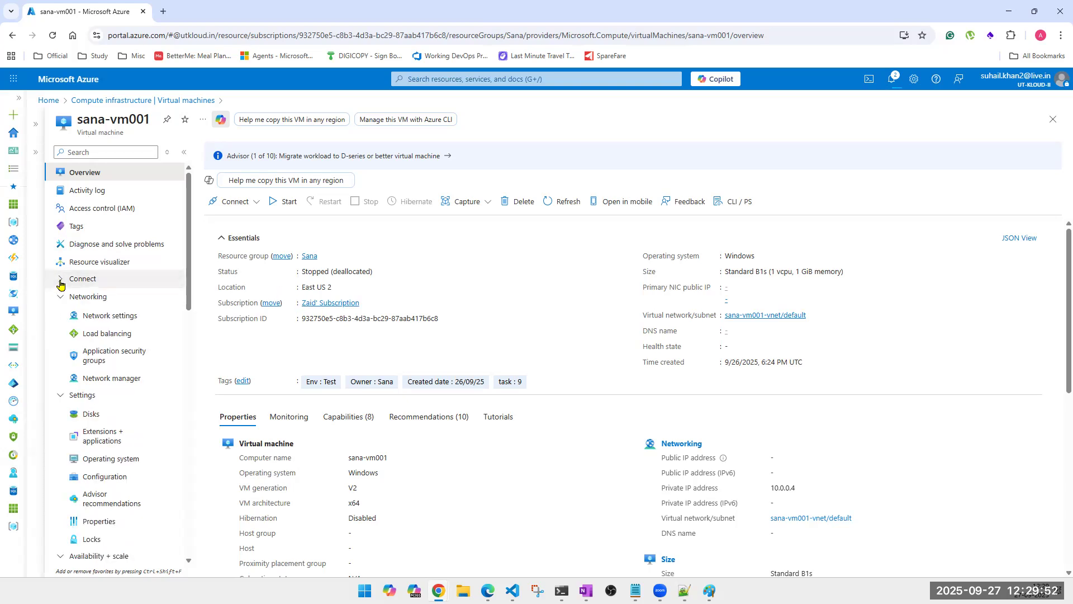
click(61, 394)
click(60, 296)
click(60, 332)
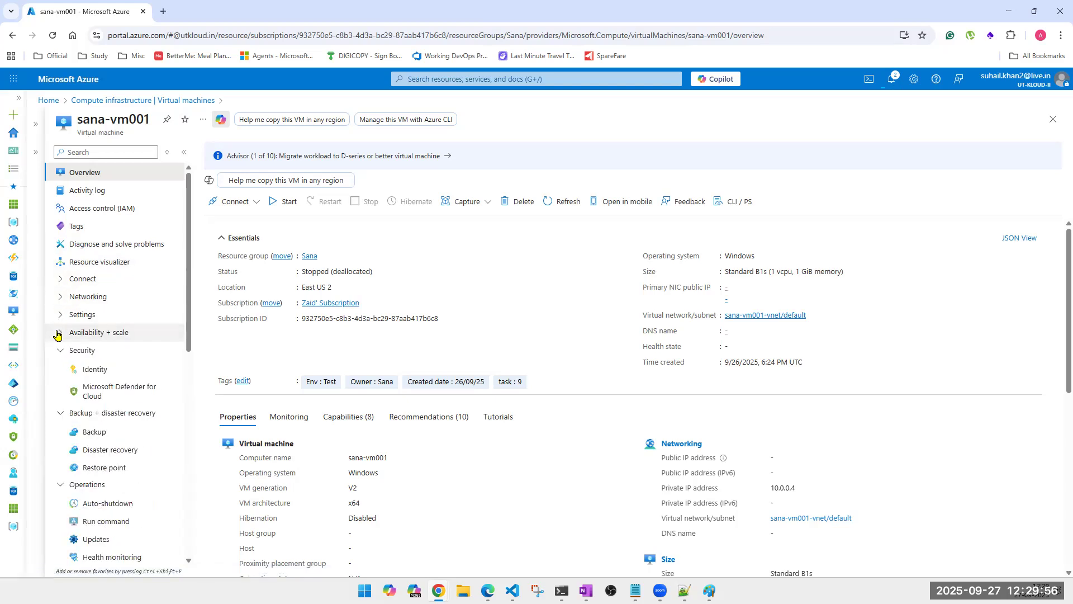
click(60, 350)
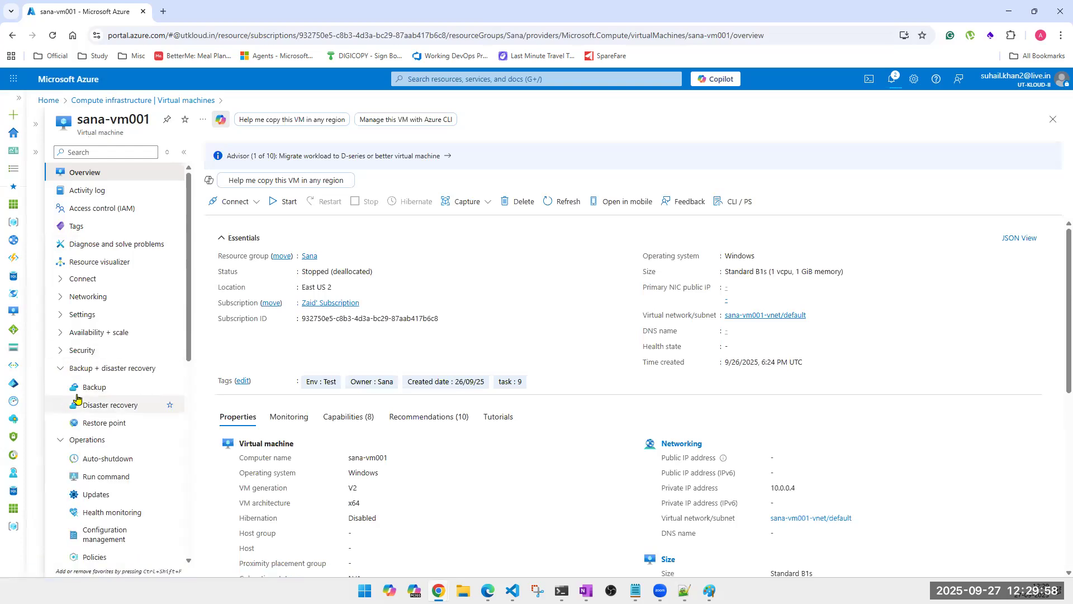
click(63, 440)
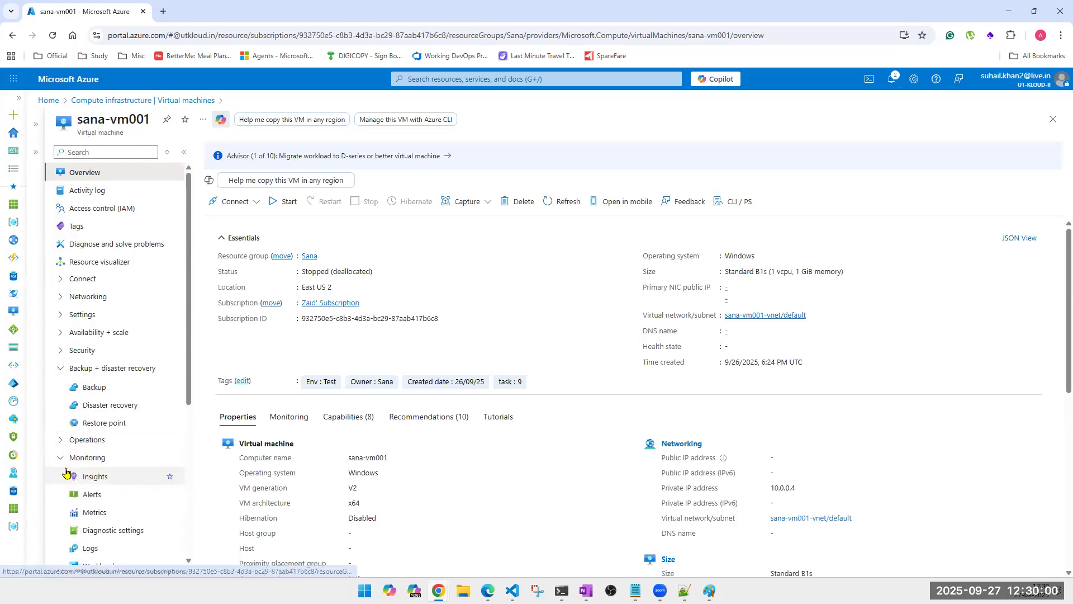
click(65, 458)
click(61, 476)
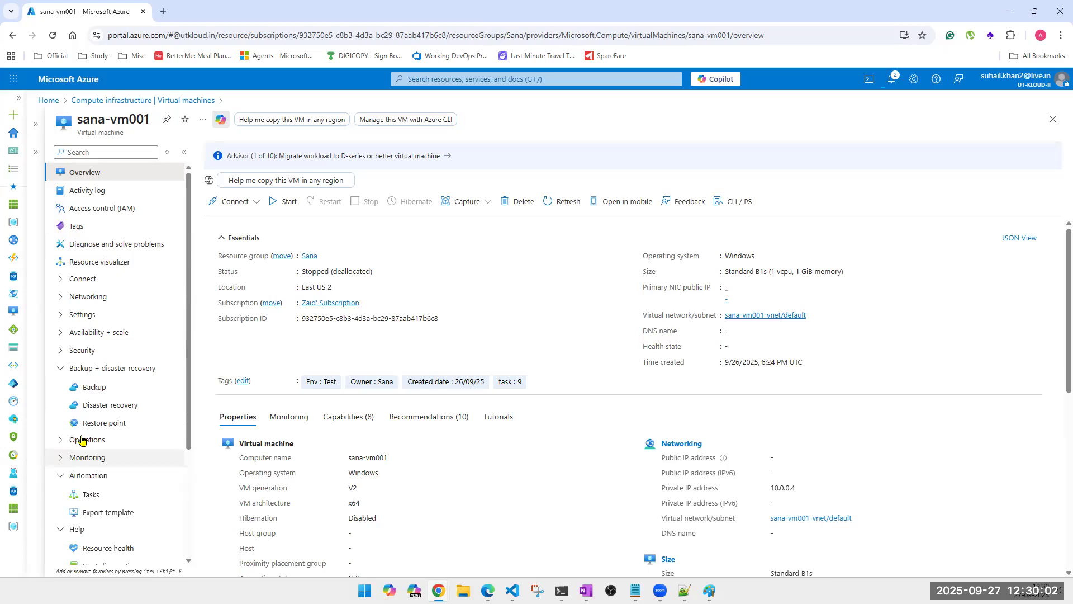
click(62, 493)
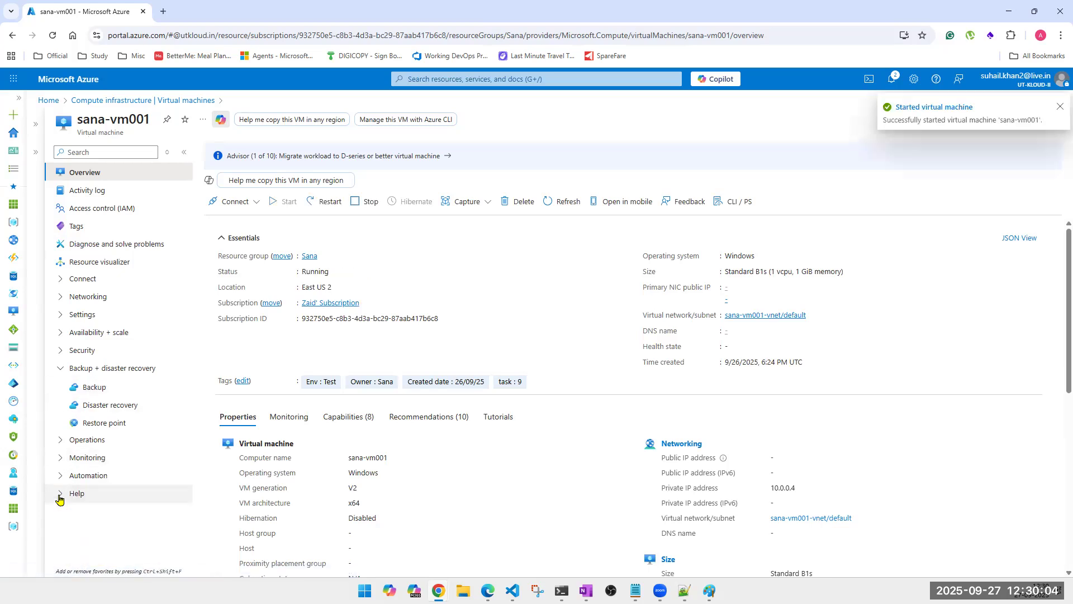
click(95, 394)
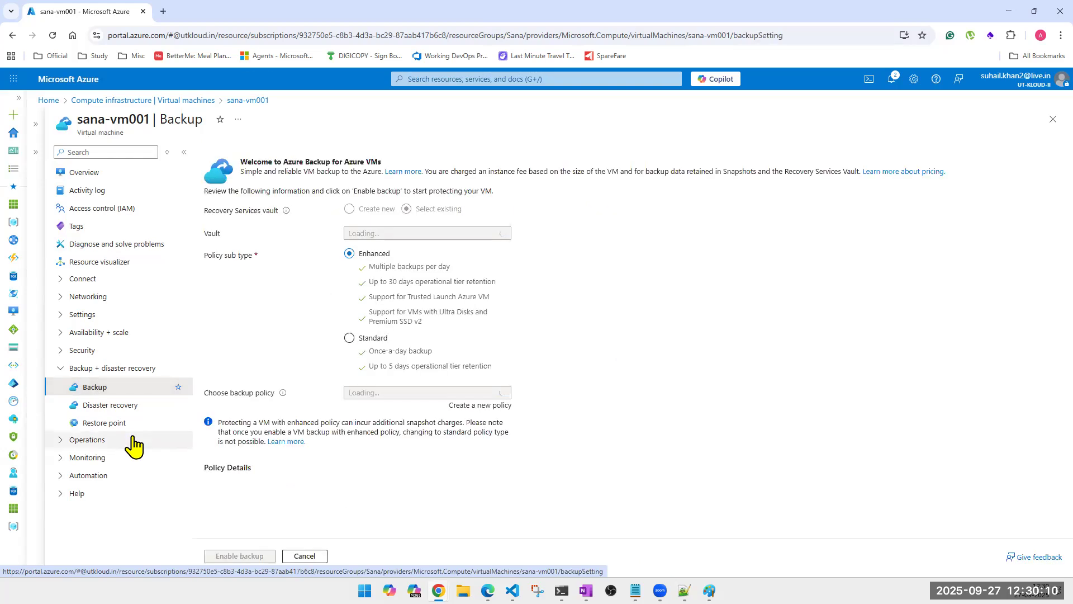
click(297, 554)
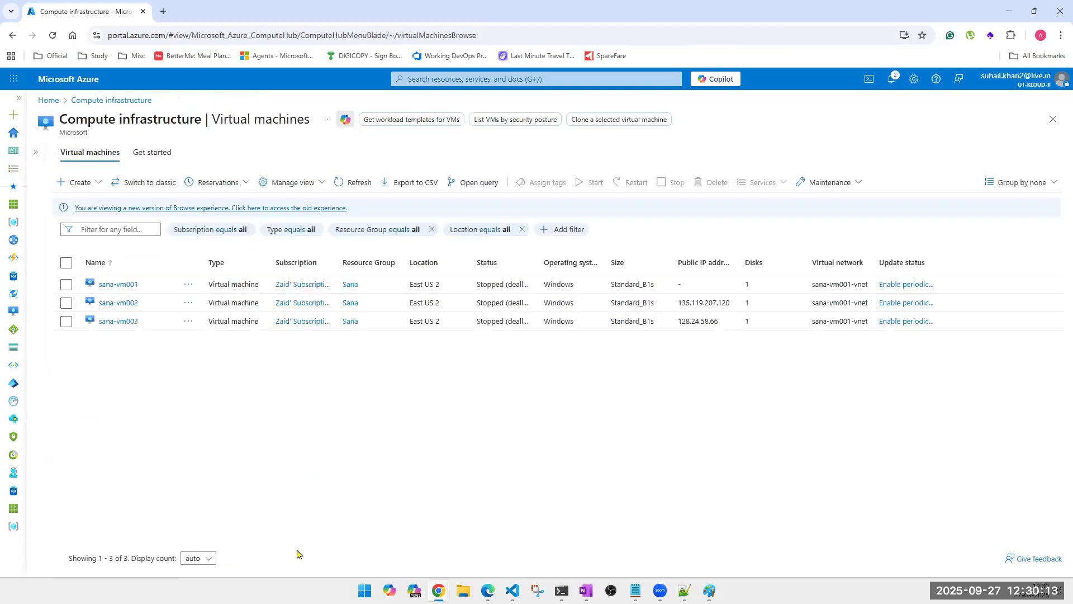
click(120, 287)
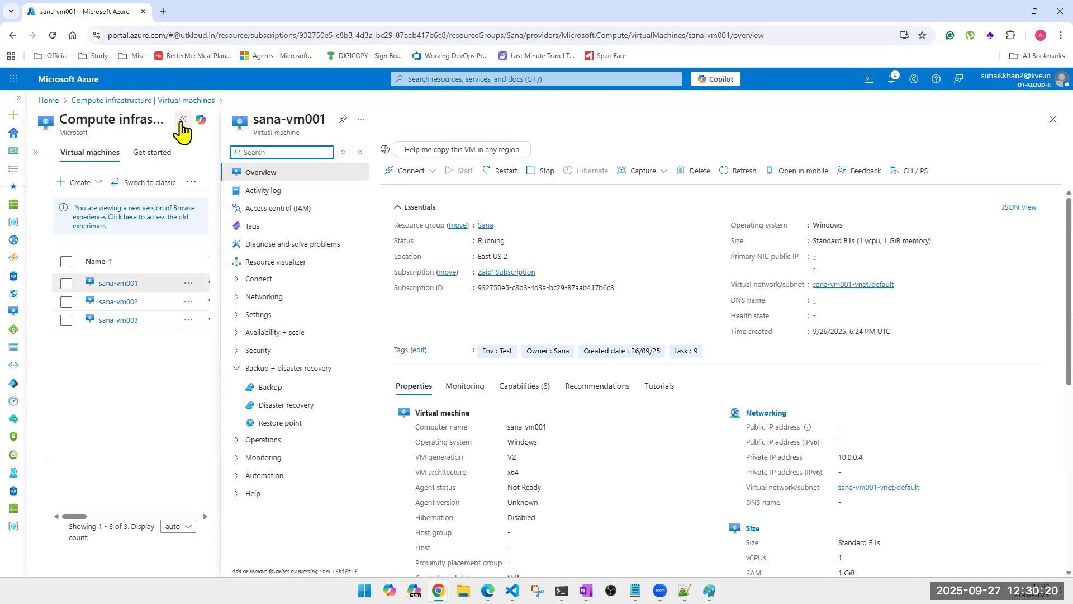
click(181, 120)
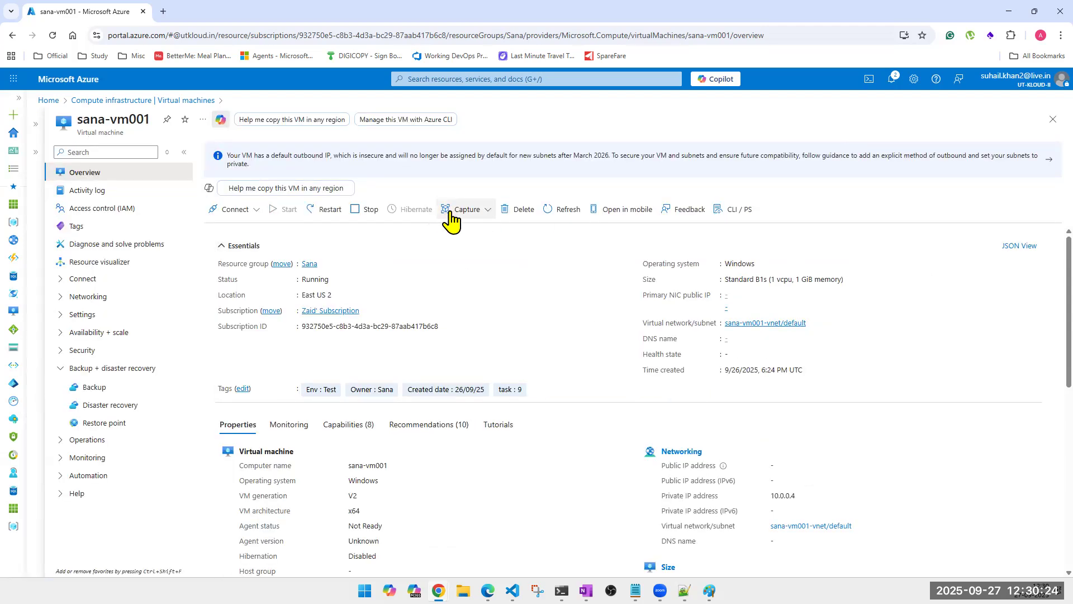
Begin capturing an image of sana-vm001, with the image shared to a gallery as a VM image version
click(486, 212)
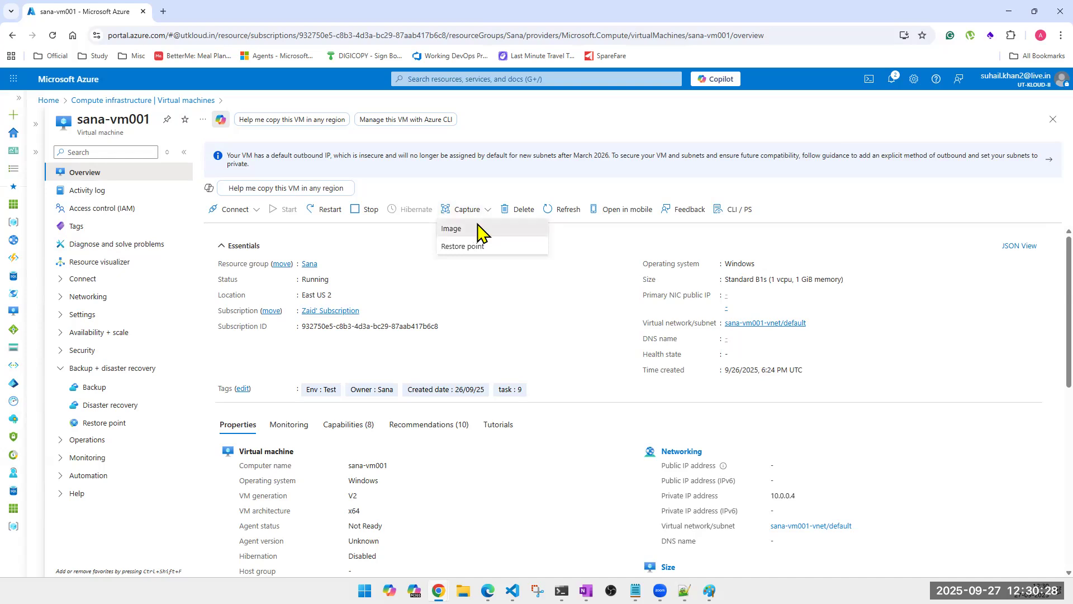
click(479, 229)
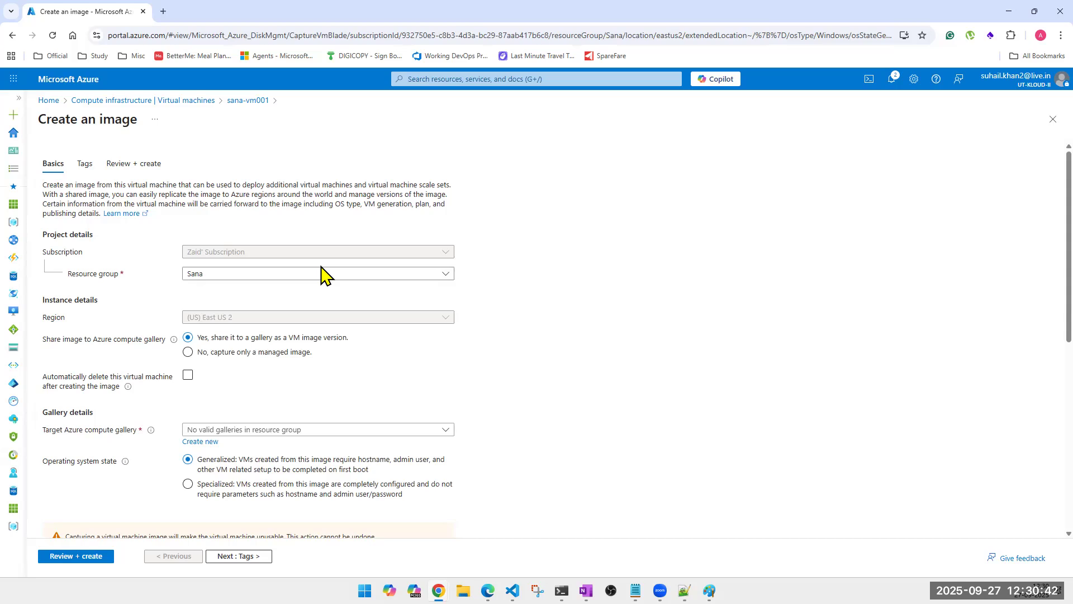
click(244, 353)
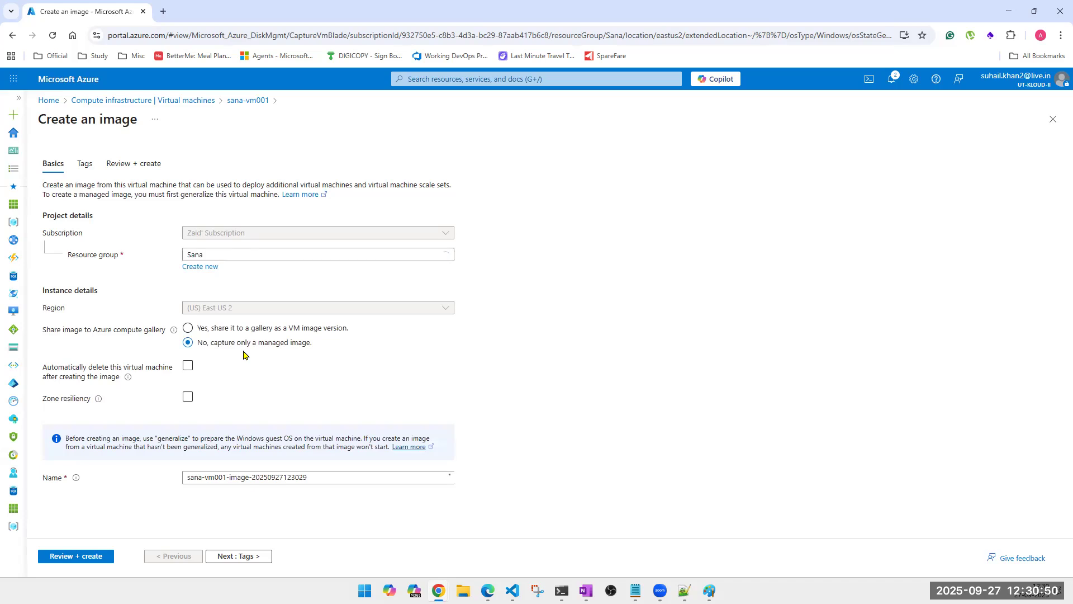
click(291, 330)
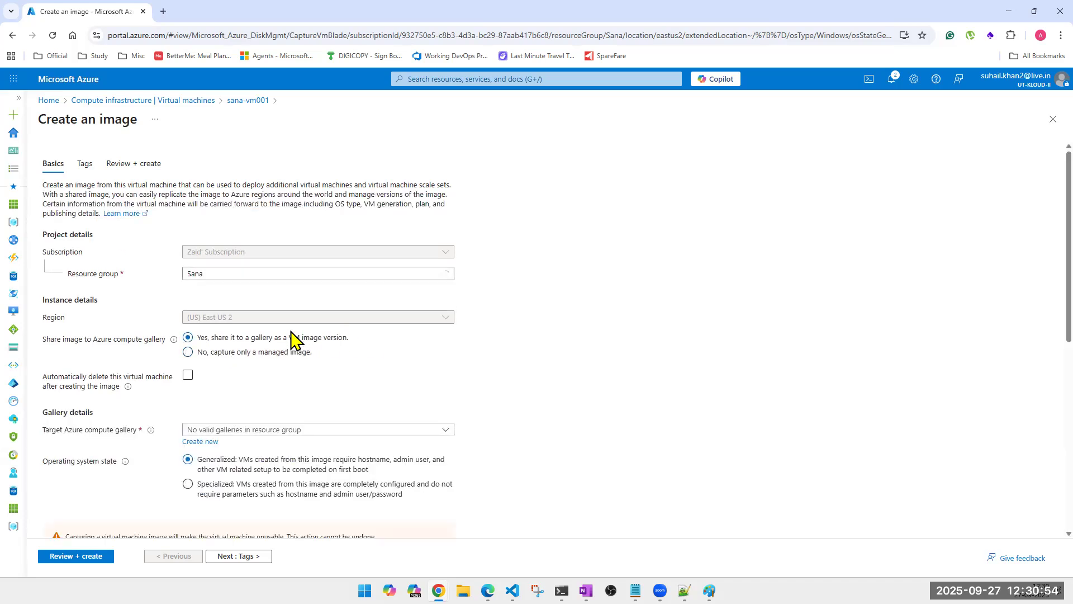
scroll(269, 331, down, 1)
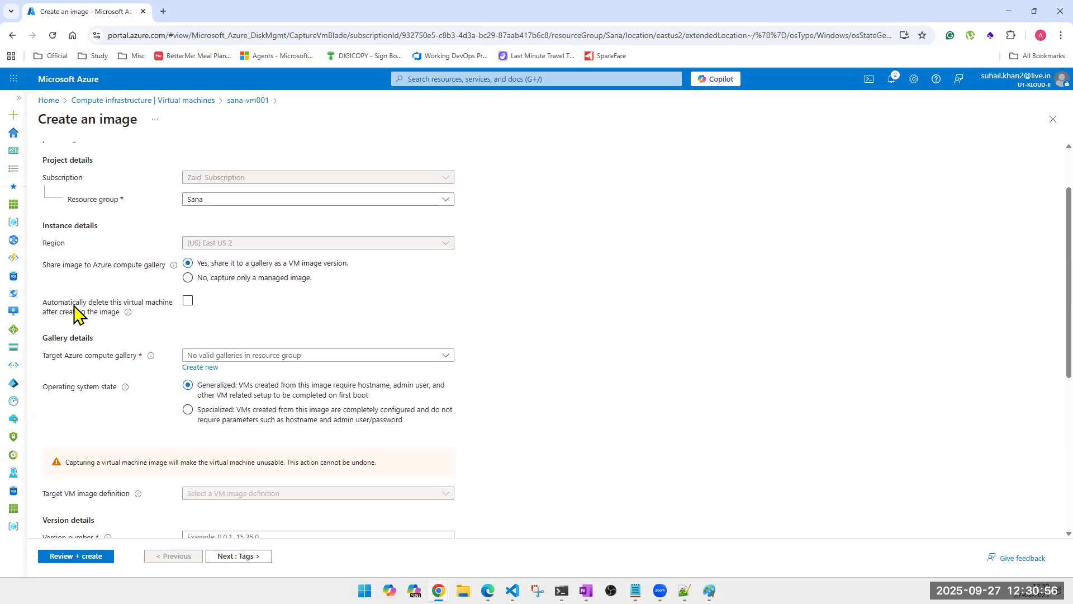
Try automatic deletion of the VM after imaging, review the gallery, version and replication settings, and discard the image form
click(188, 301)
click(276, 358)
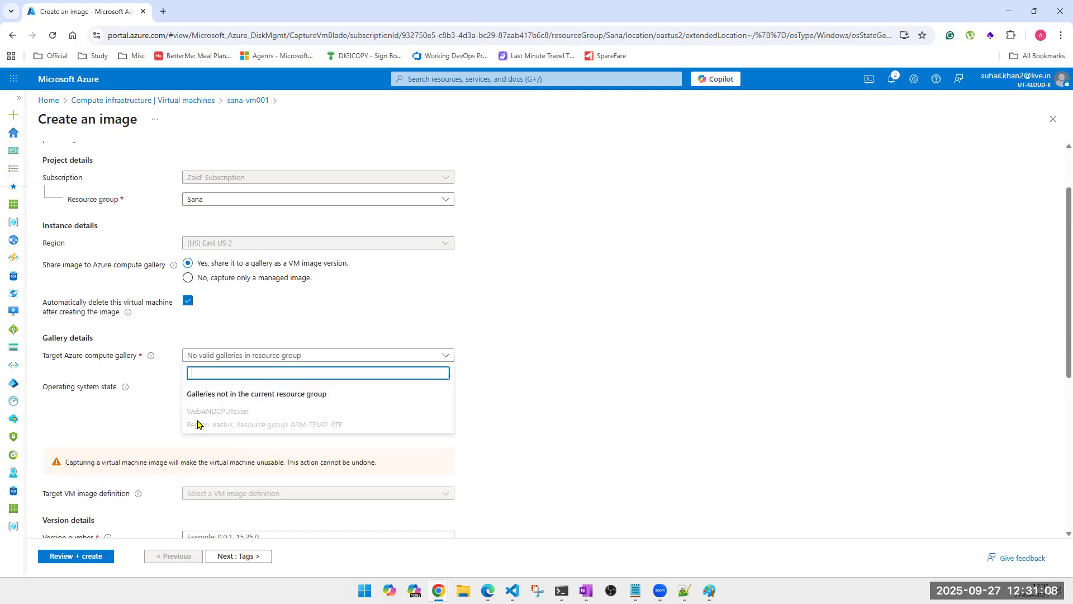
click(704, 426)
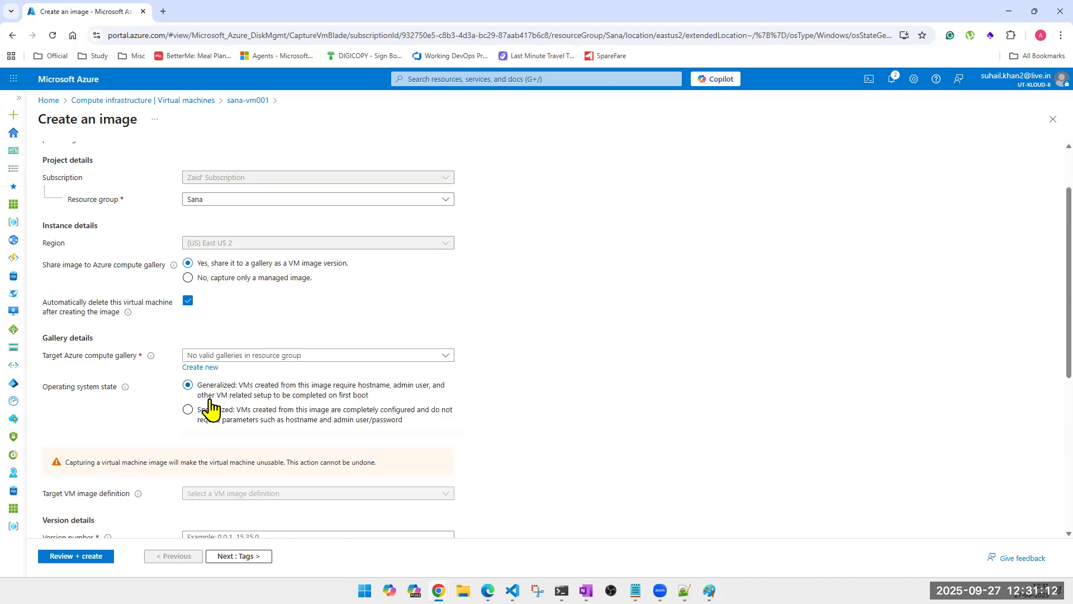
scroll(179, 447, down, 5)
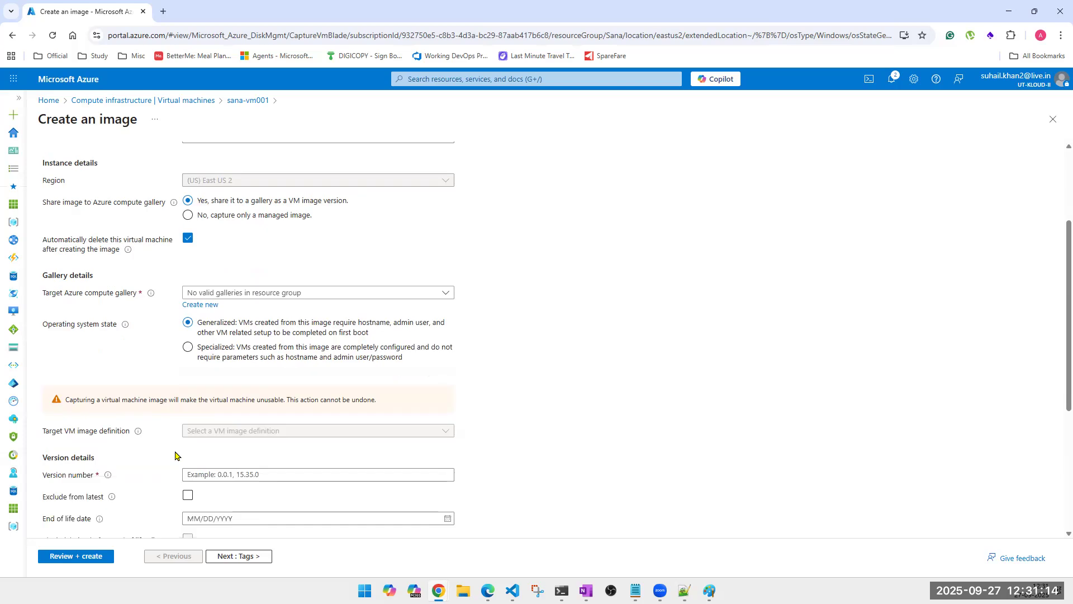
scroll(208, 377, down, 1)
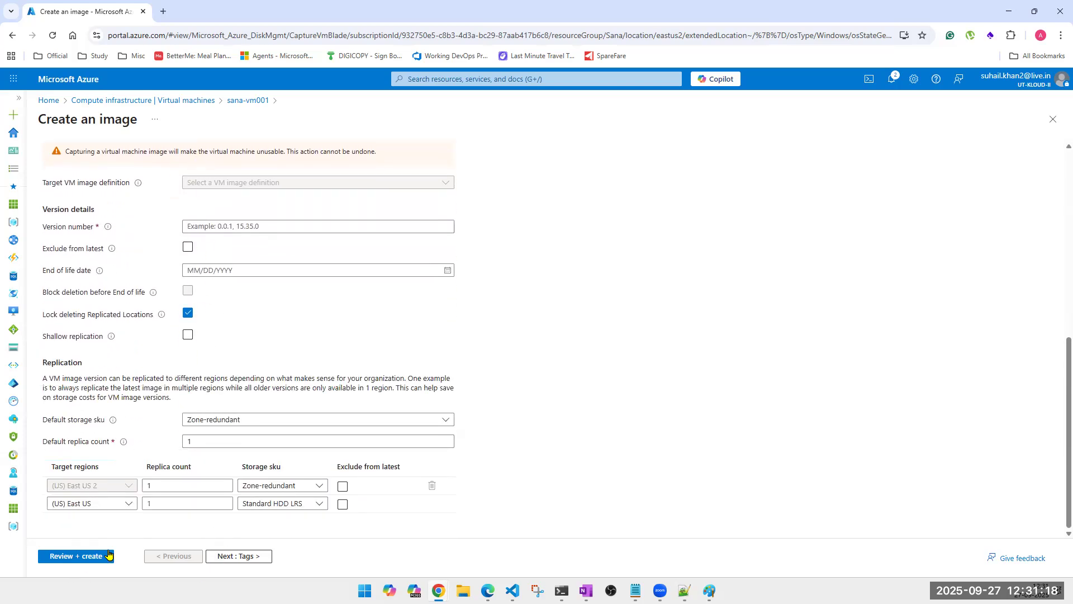
click(1050, 120)
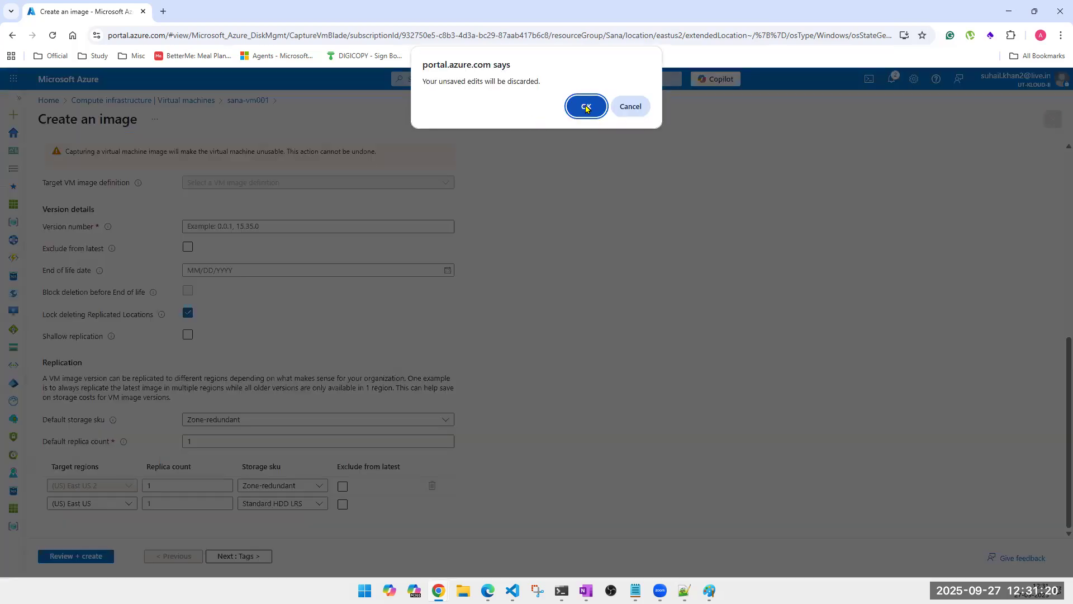
click(584, 103)
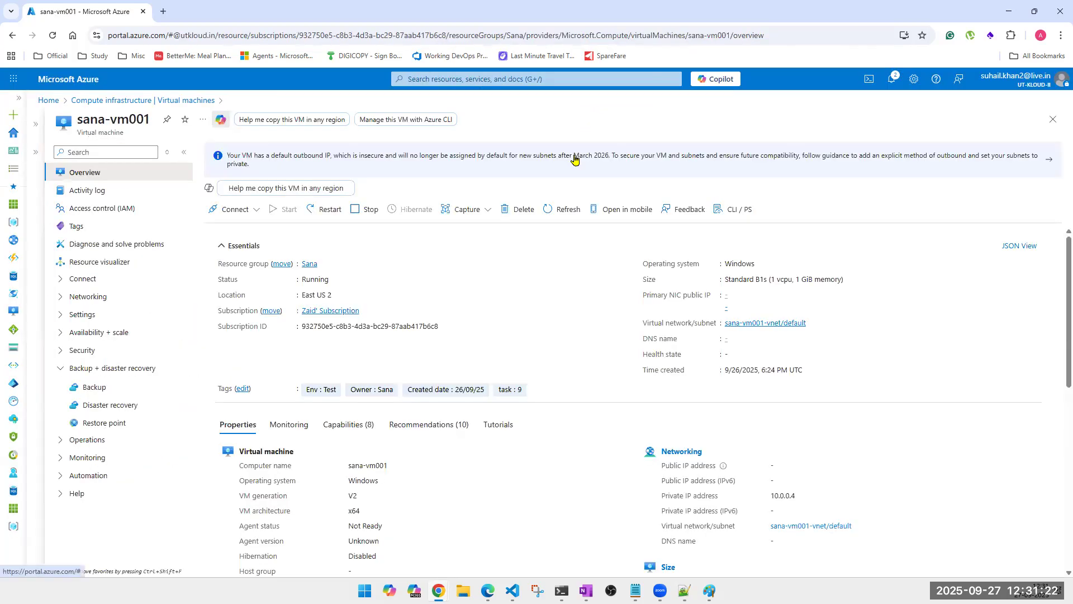
Return to the Virtual machines service and start creating a new virtual machine
click(566, 79)
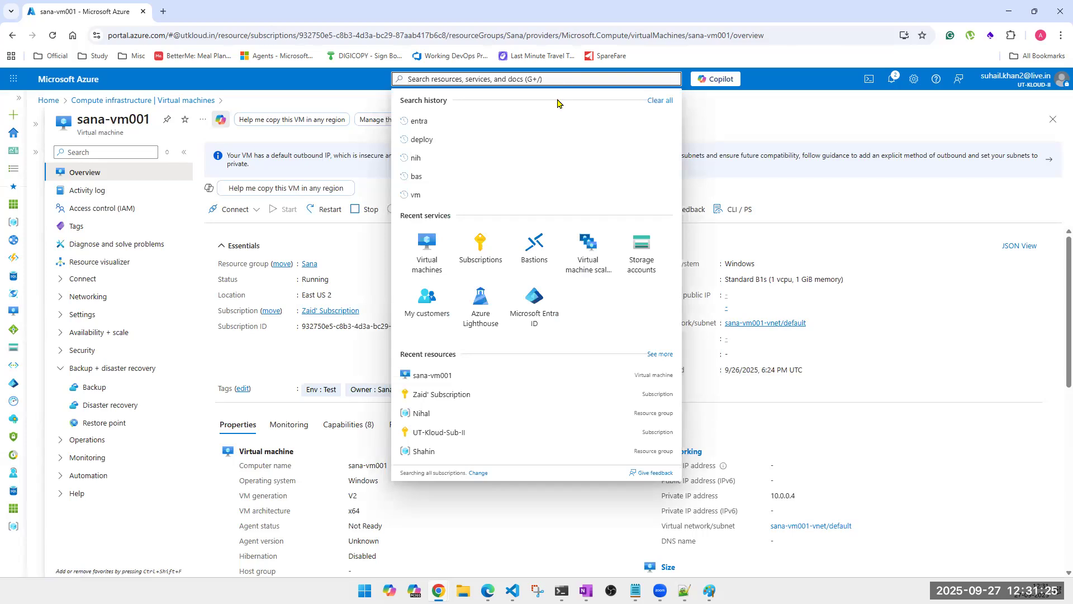
click(428, 245)
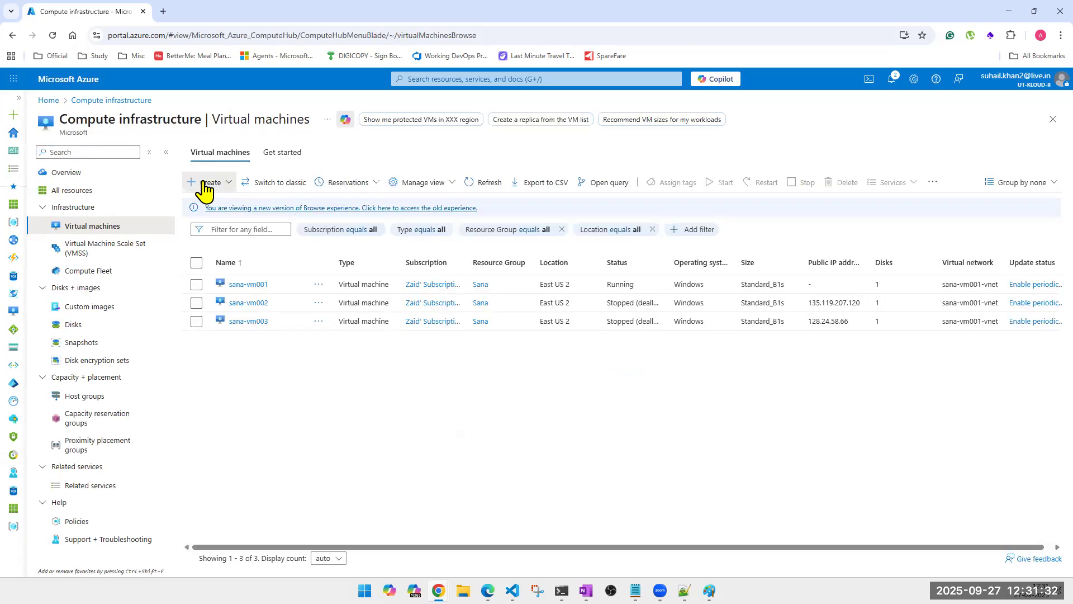
click(205, 184)
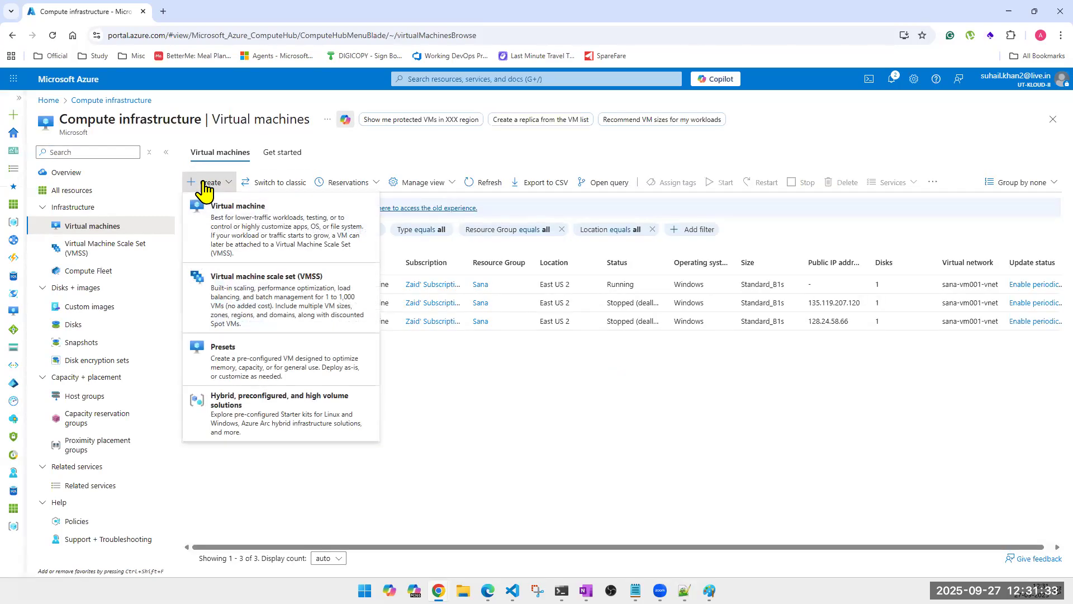
click(232, 230)
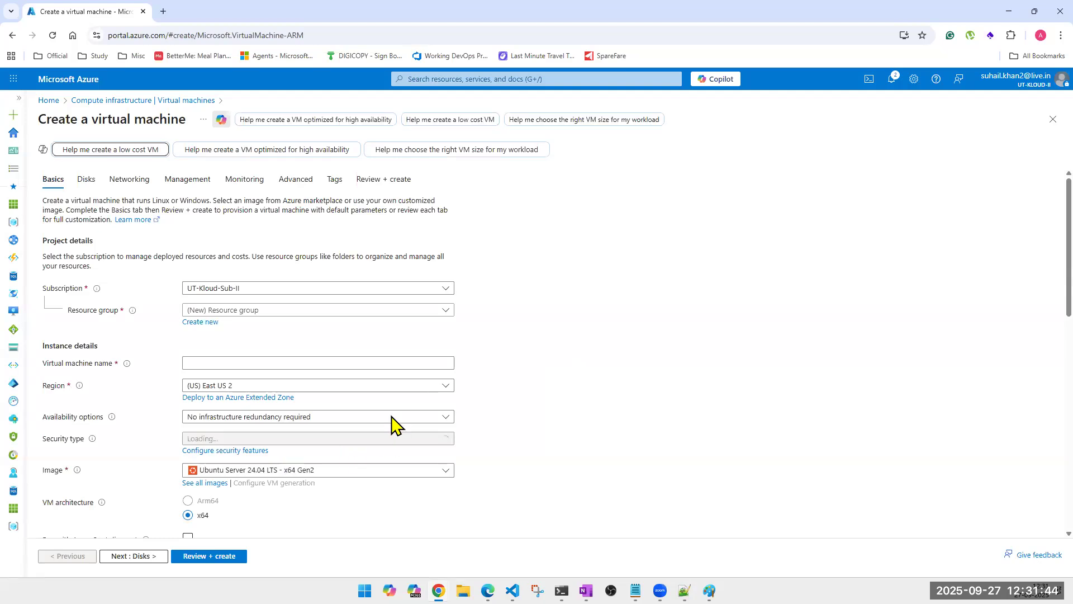
Examine the operating system images offered in the new virtual machine's image list
scroll(246, 313, down, 2)
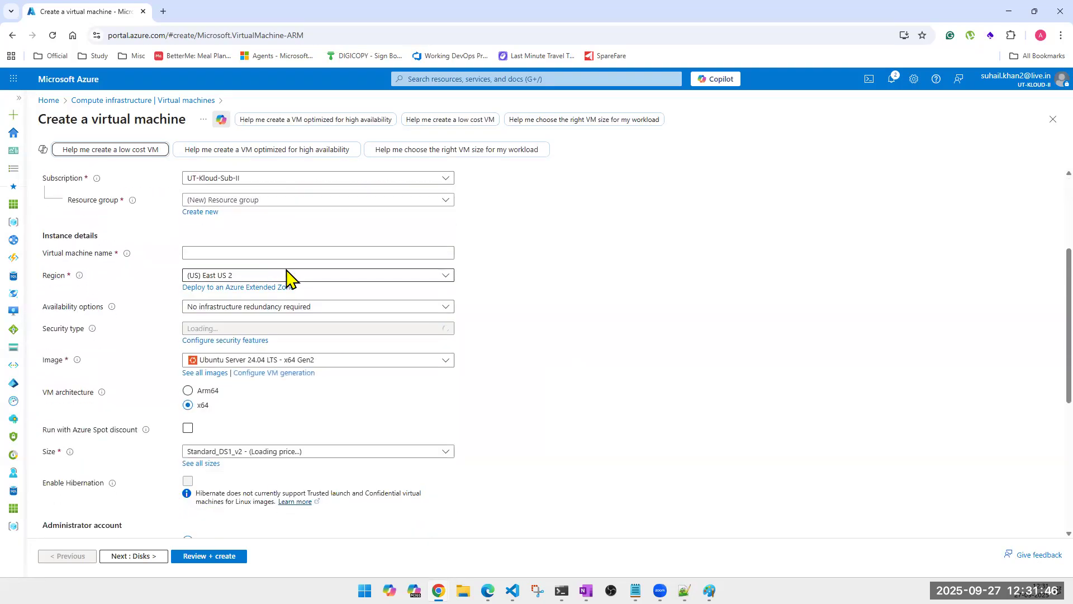
scroll(336, 307, down, 2)
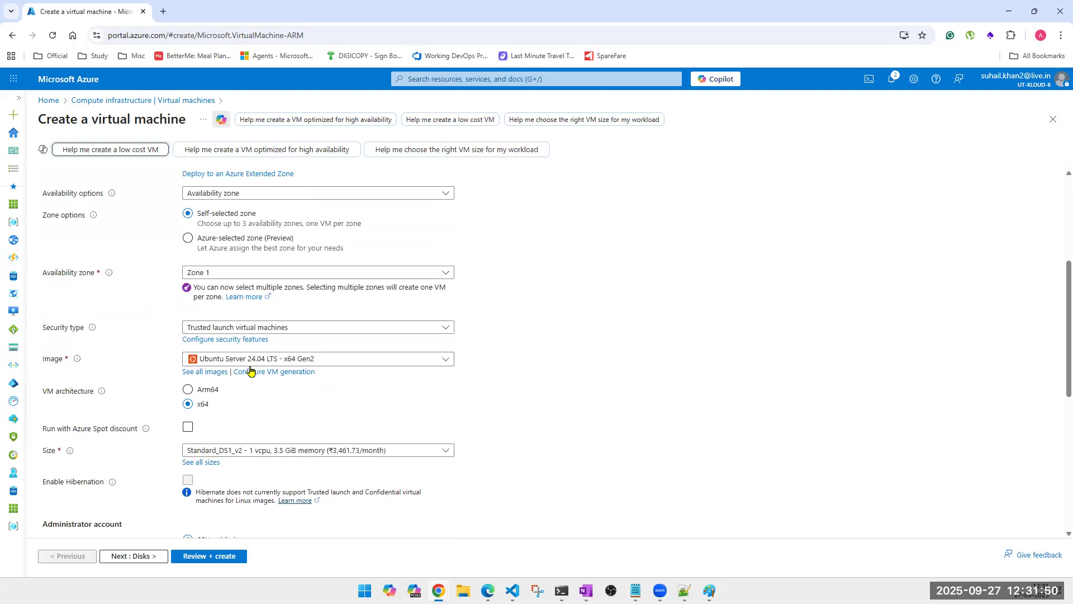
click(371, 361)
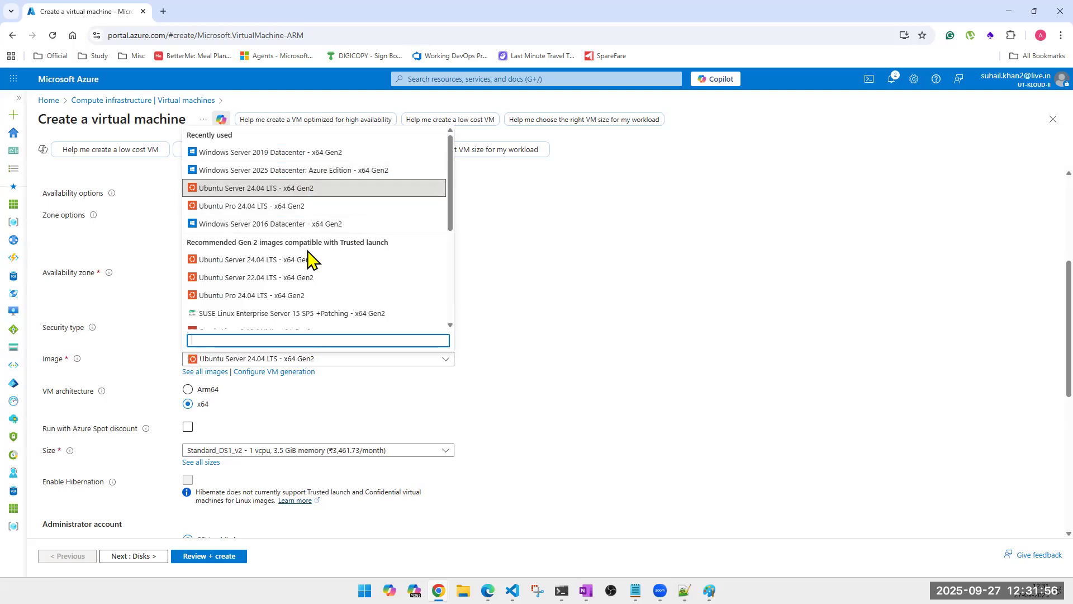
scroll(307, 195, down, 2)
scroll(307, 192, down, 2)
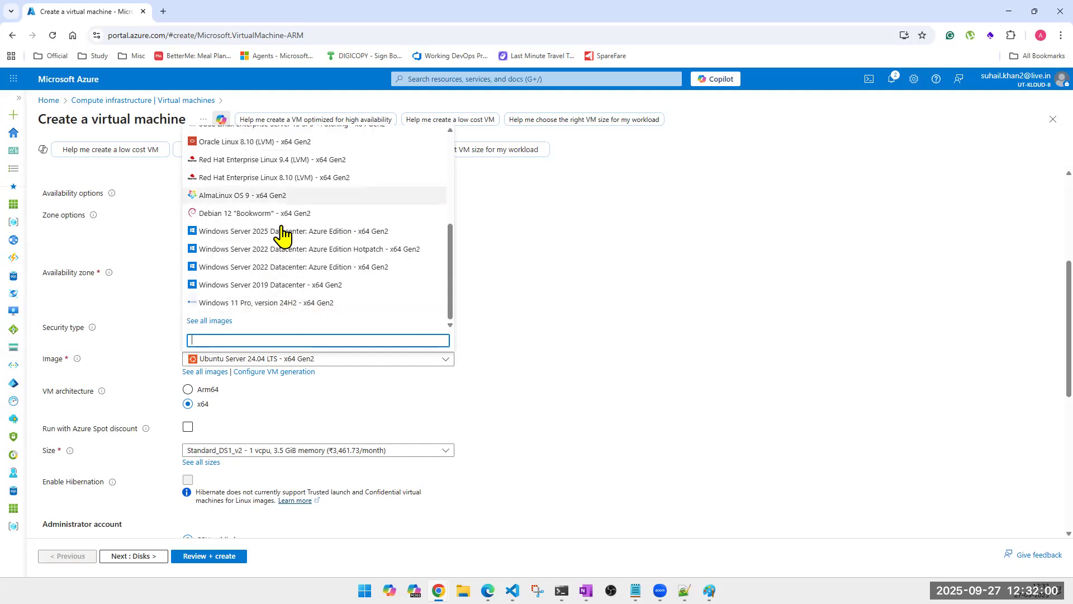
scroll(282, 234, up, 2)
scroll(284, 235, up, 1)
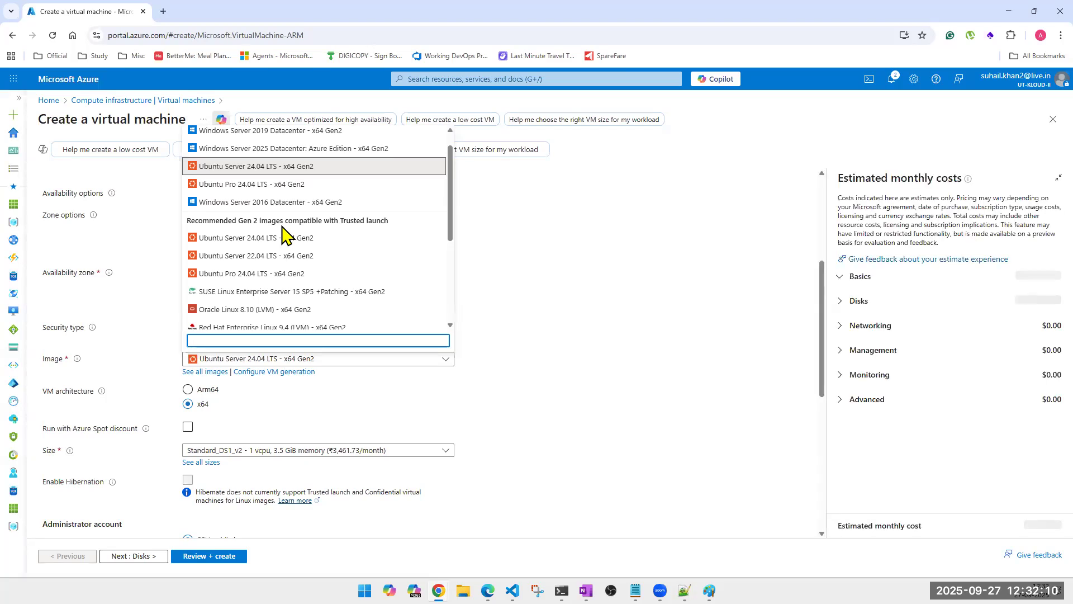
click(575, 377)
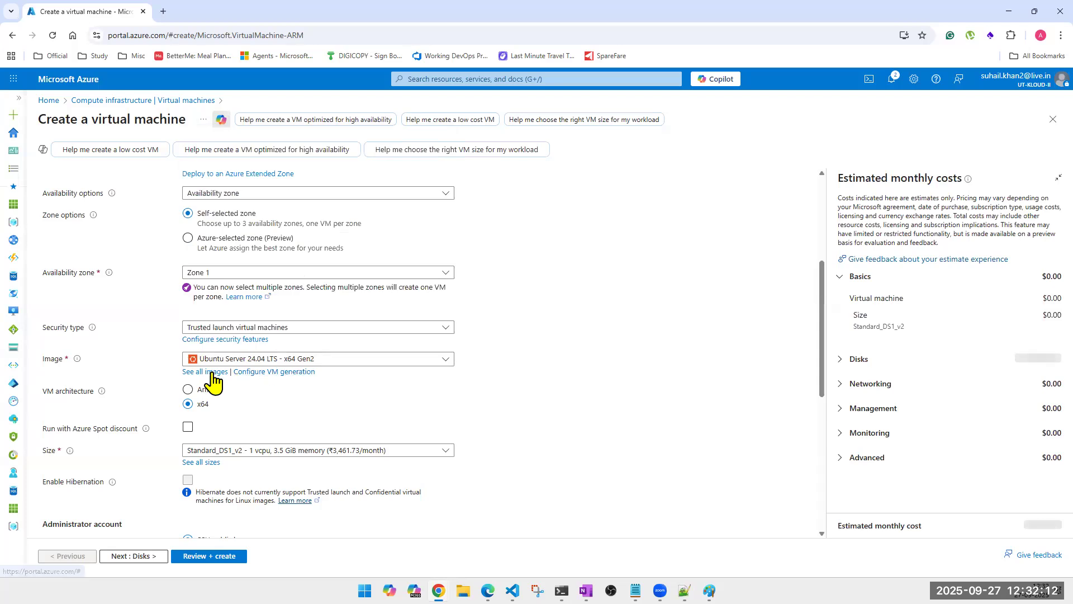
Browse My Images and Shared Images in the full image catalogue, and close it without picking an image
click(205, 373)
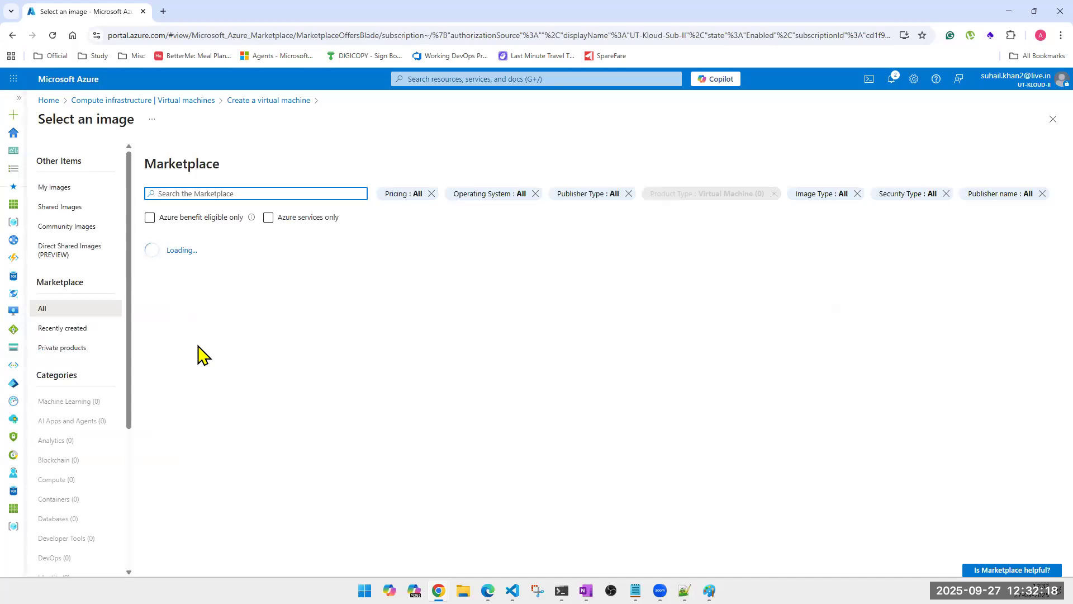
click(52, 188)
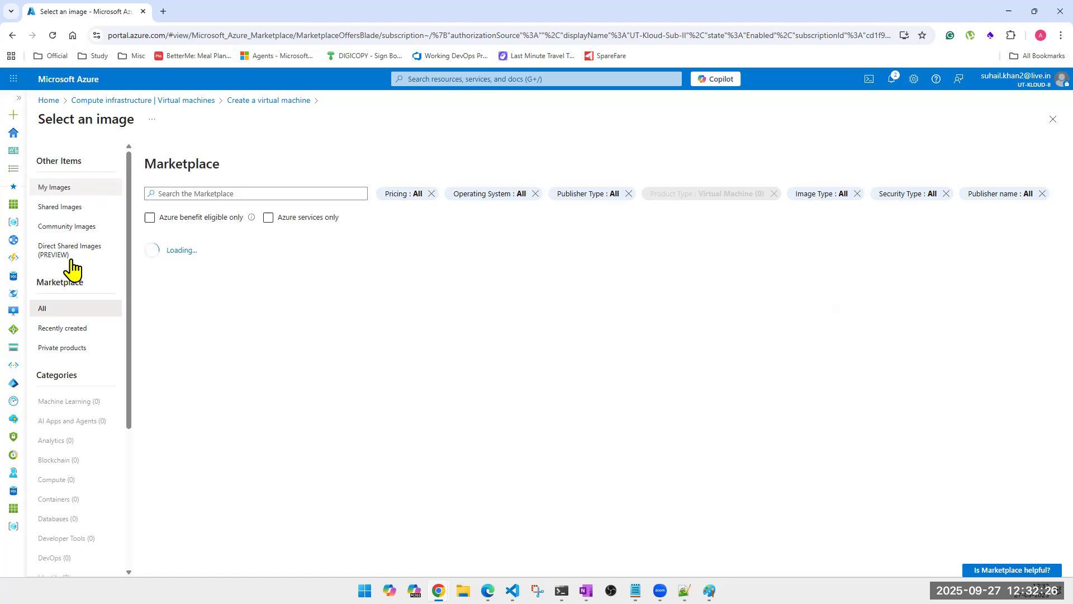
click(60, 189)
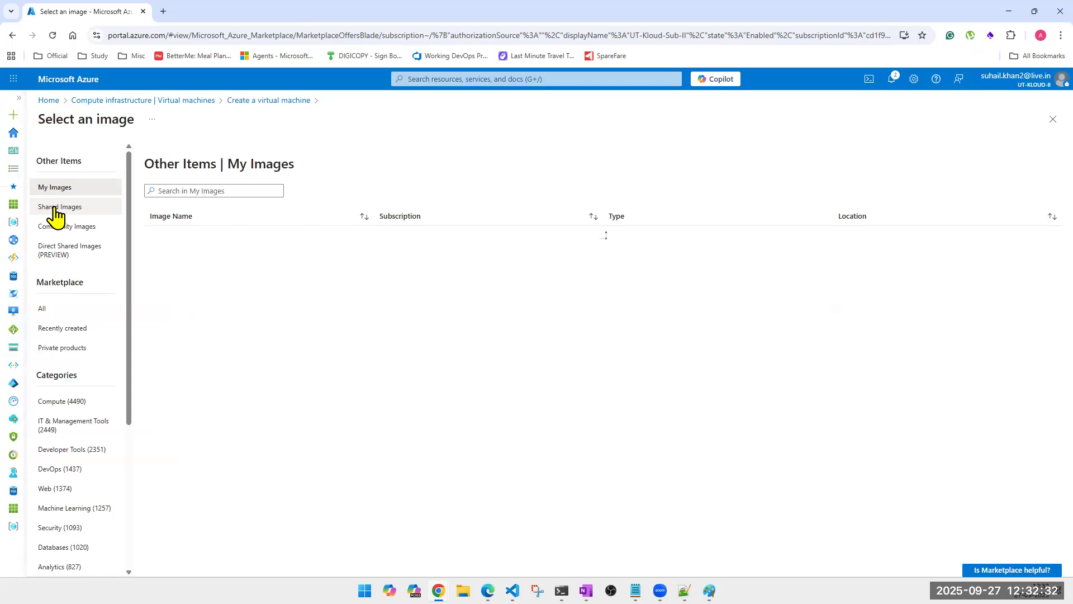
click(56, 208)
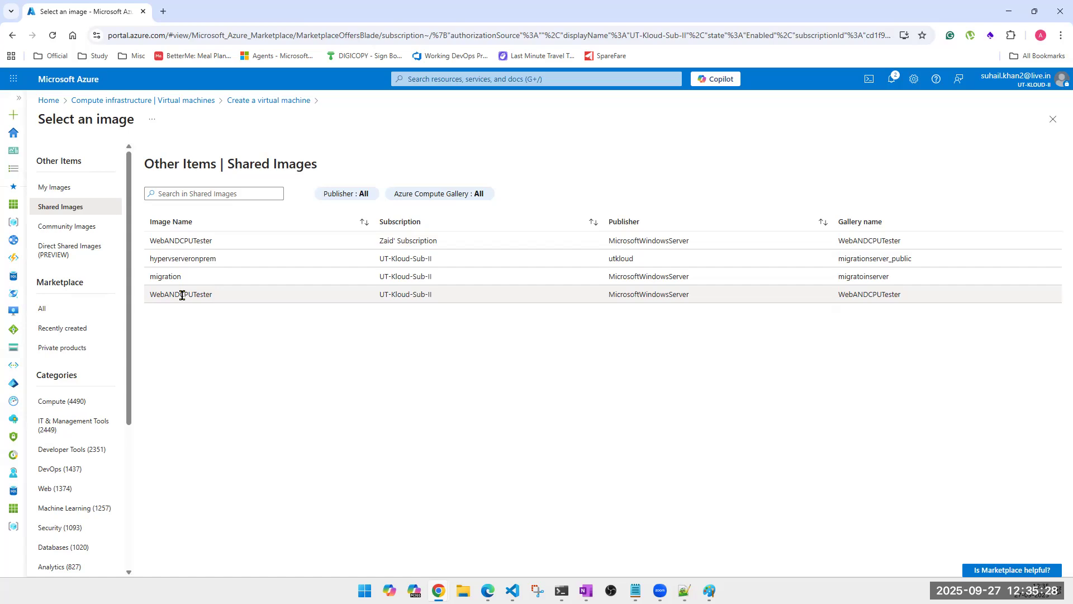
click(1059, 126)
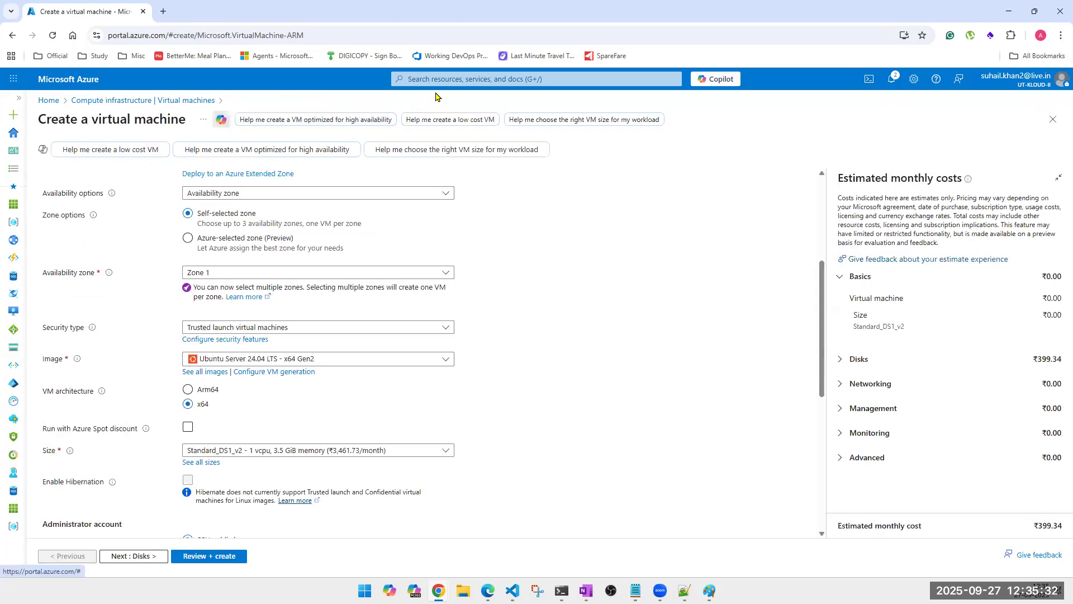
Open the Virtual Machine Scale Set service and start creating a new scale set
click(443, 79)
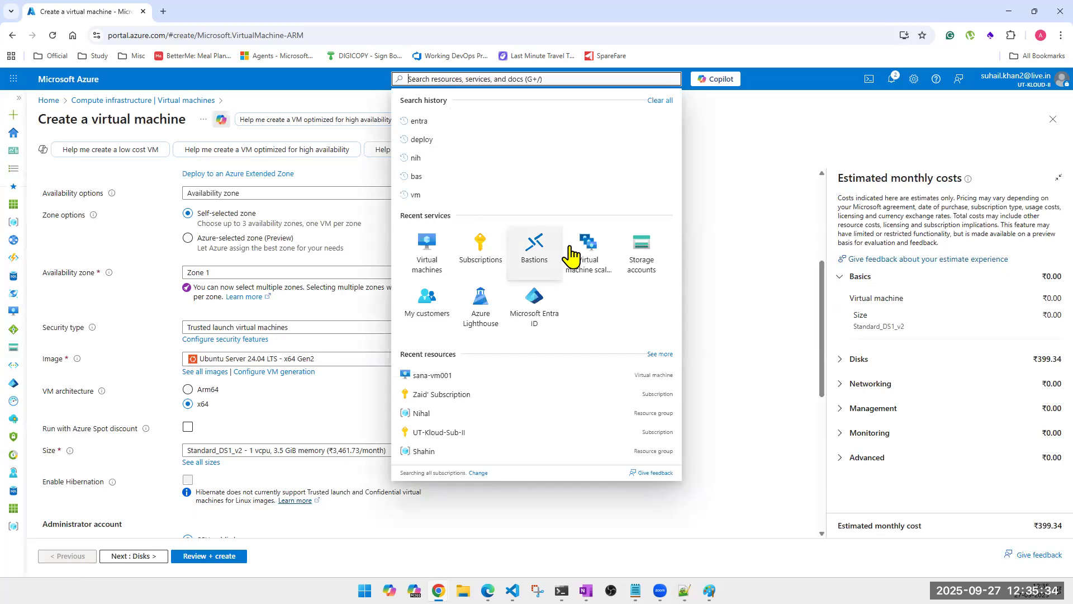
click(594, 263)
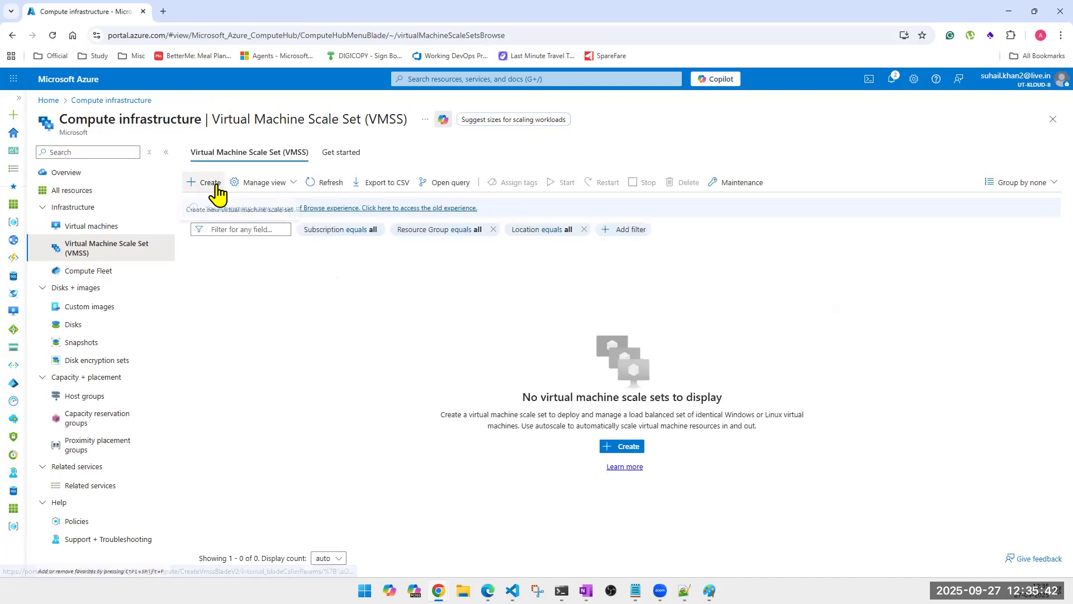
click(217, 190)
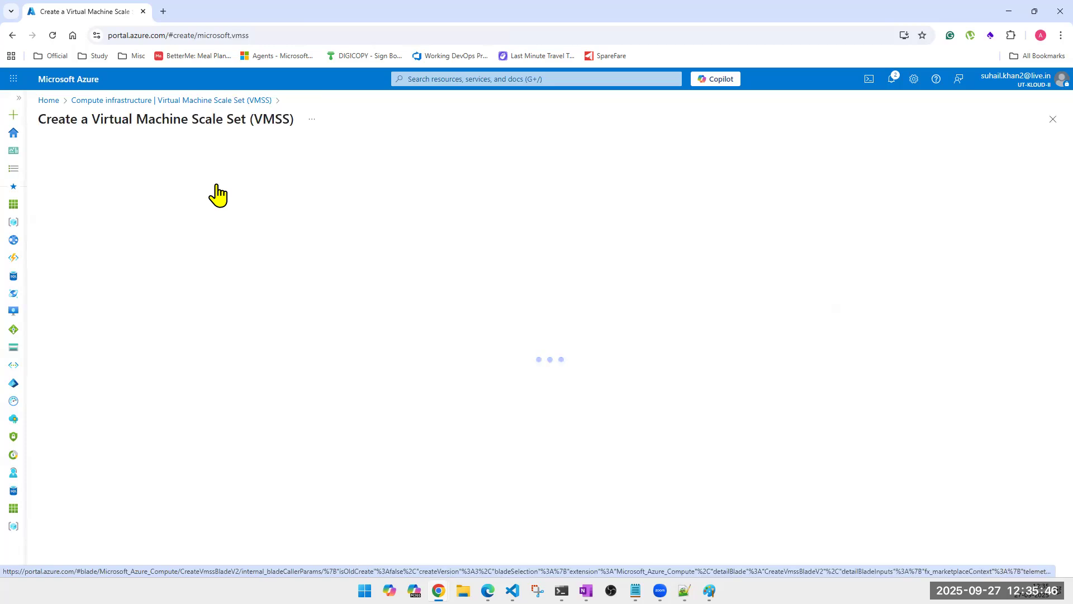
Create a new resource group named VMSS for the scale set
click(258, 305)
click(258, 304)
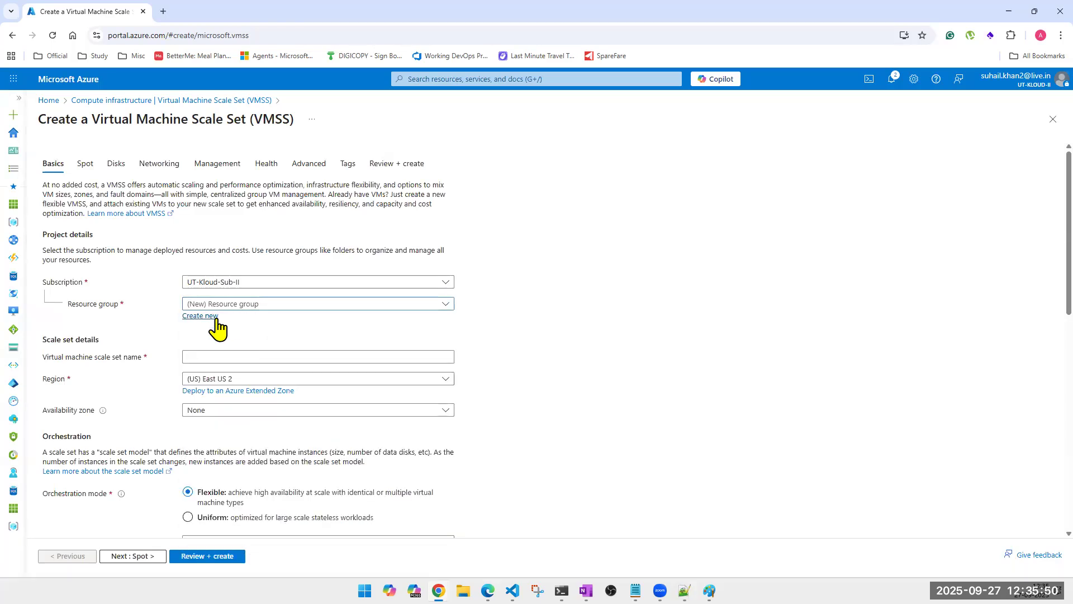
click(215, 320)
click(234, 390)
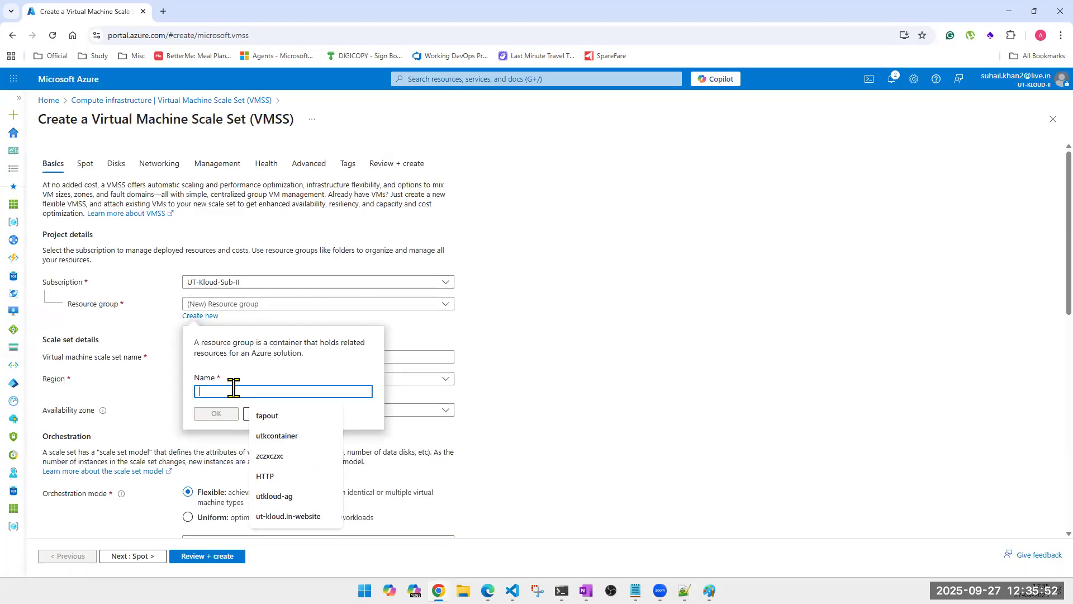
text(CMSS)
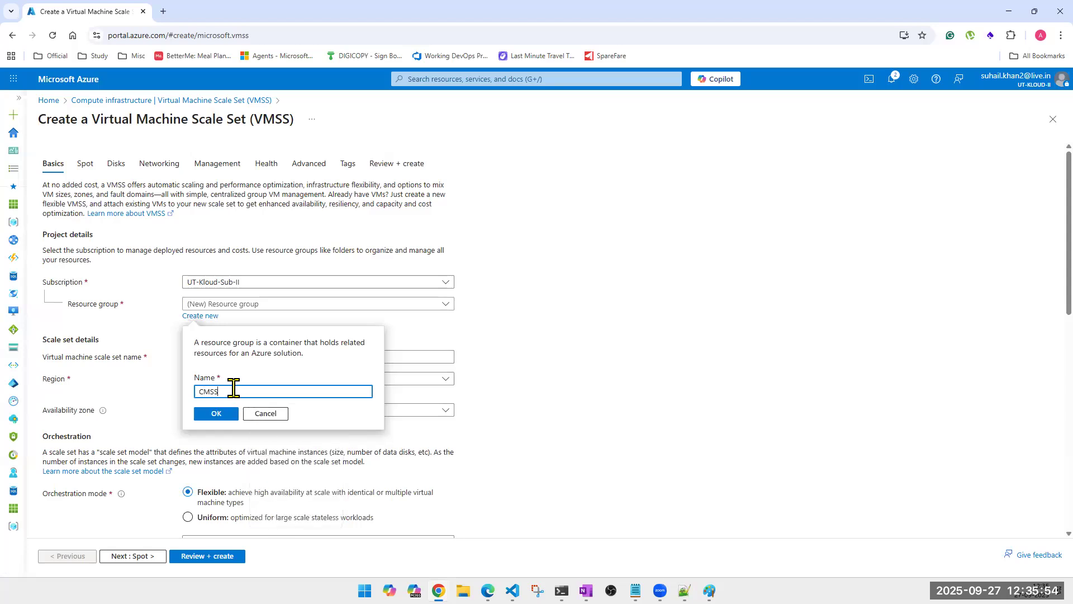
key(BackSpace)
key(BackSpace)
text(VMSS)
click(218, 414)
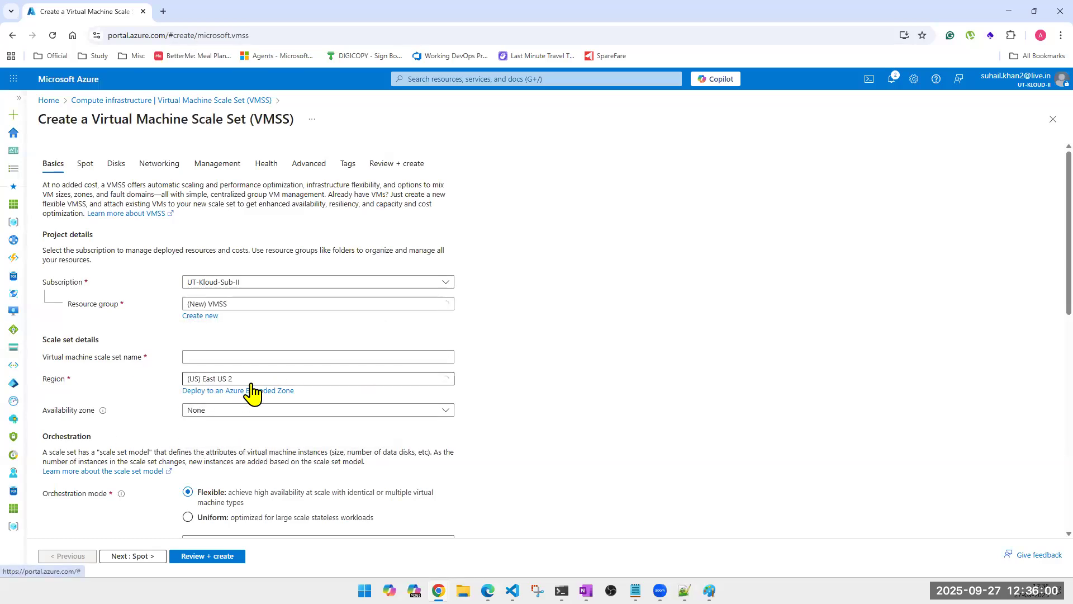
Name the virtual machine scale set utk-vmss-webapp
click(268, 359)
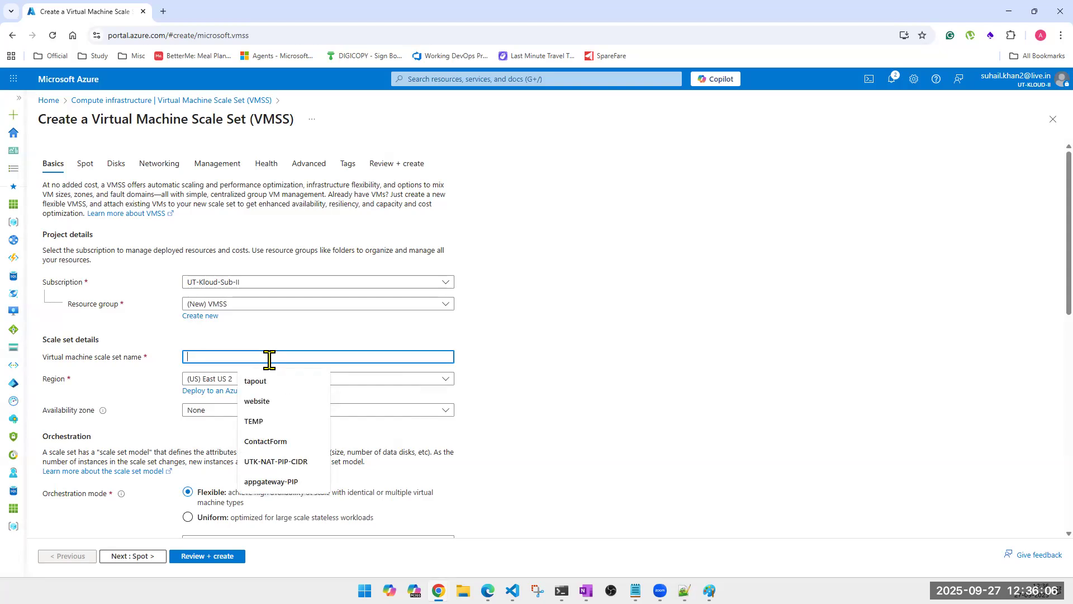
text(utk-vmss-vm)
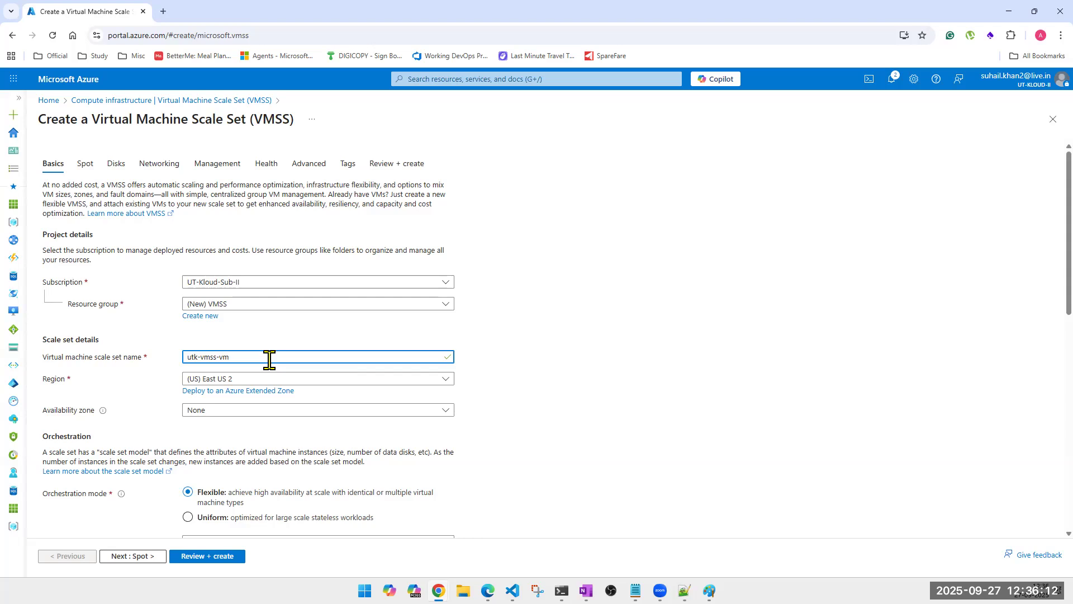
key(BackSpace)
key(BackSpace)
text(web)
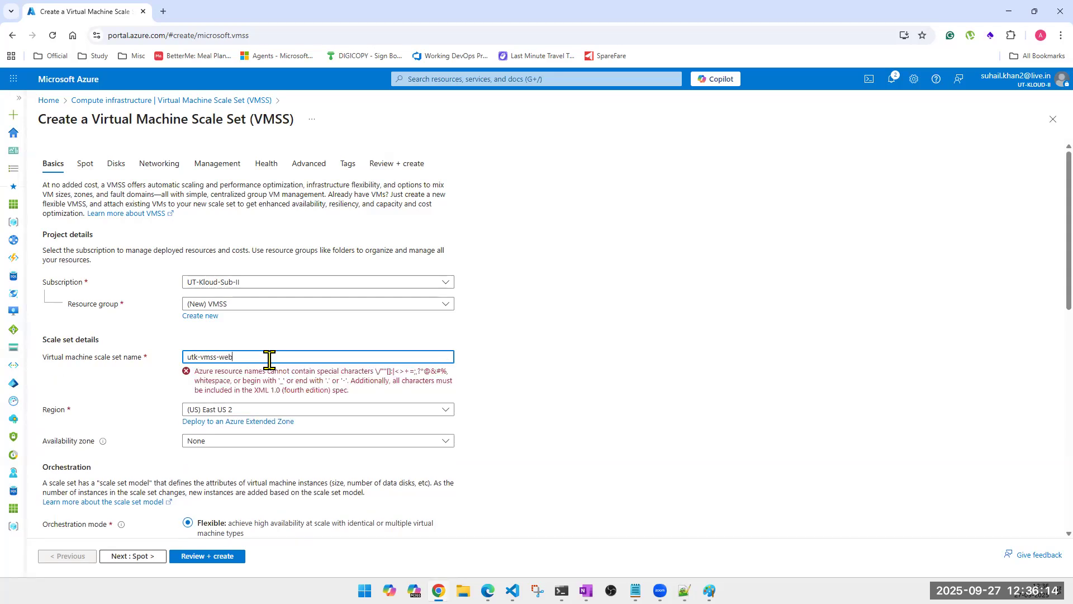
text(app)
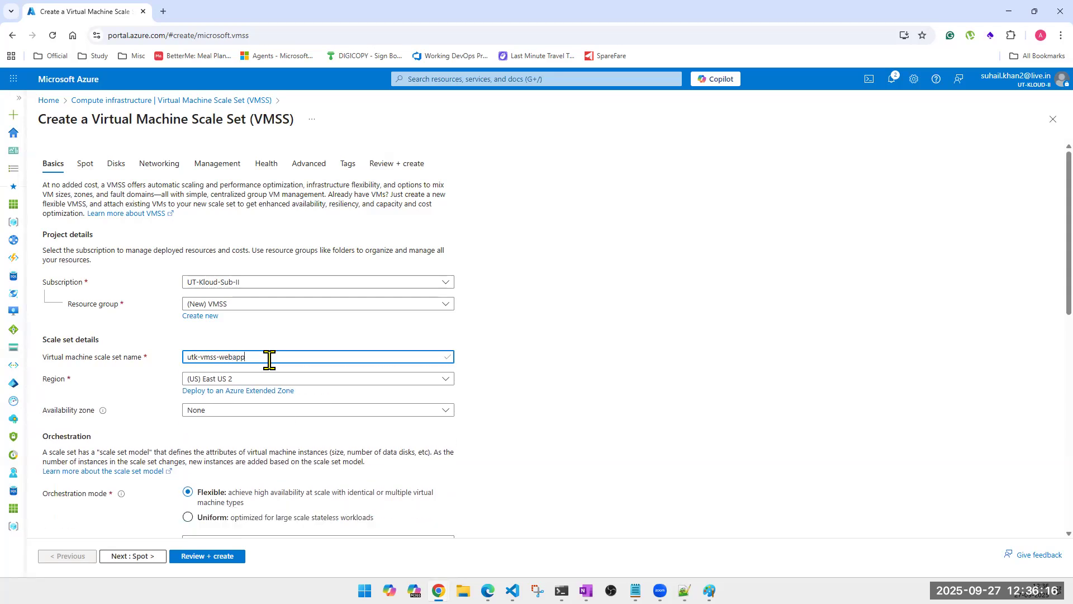
Look through the regions available for the scale set and close the list
click(280, 380)
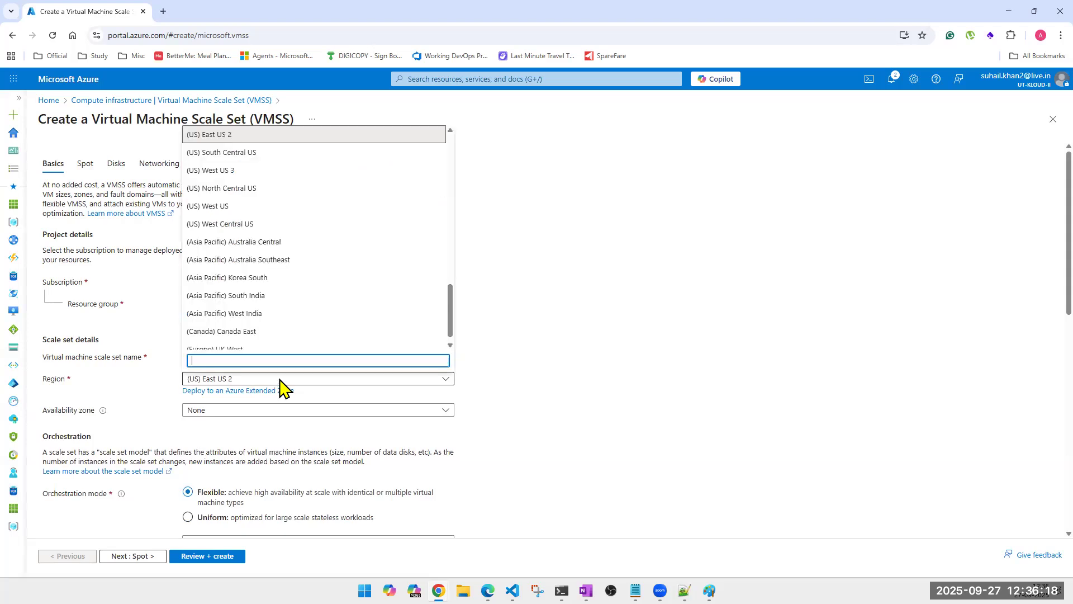
scroll(280, 192, up, 1)
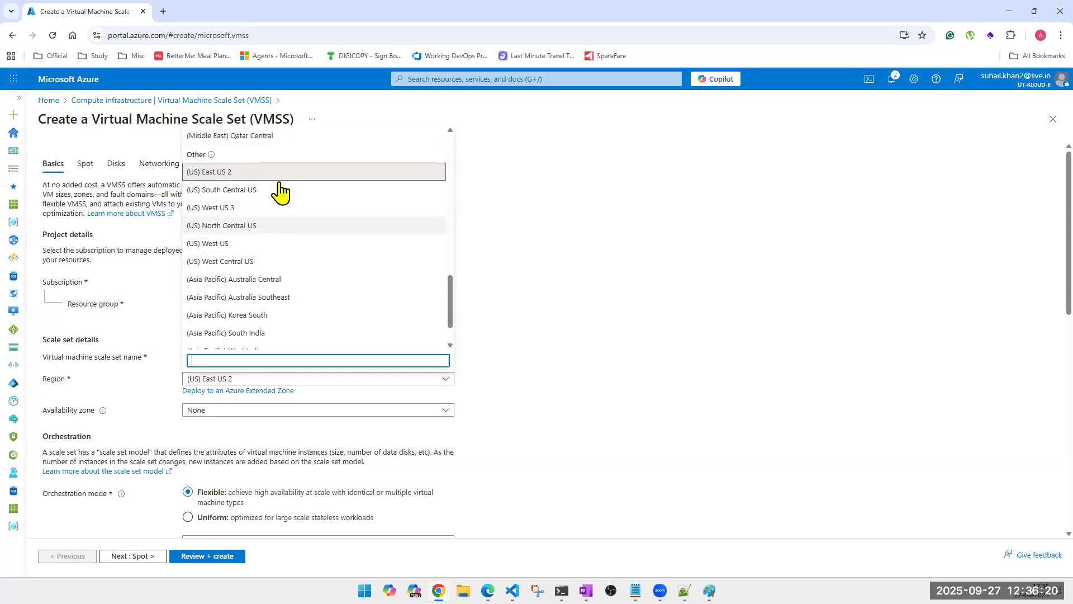
click(705, 258)
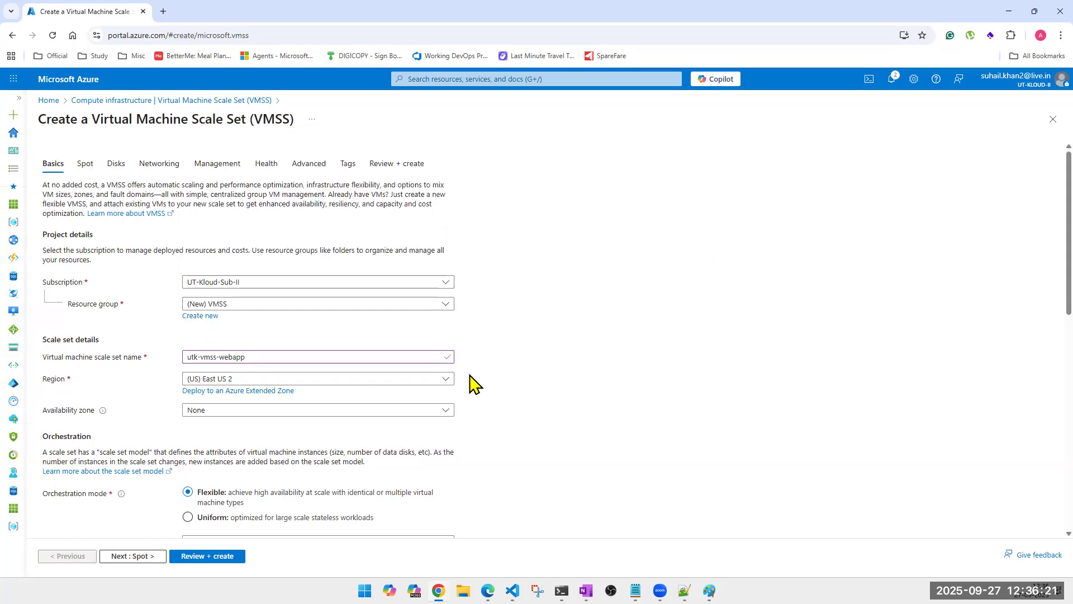
Set the scale set's availability zone to Zone 1
click(227, 414)
click(202, 426)
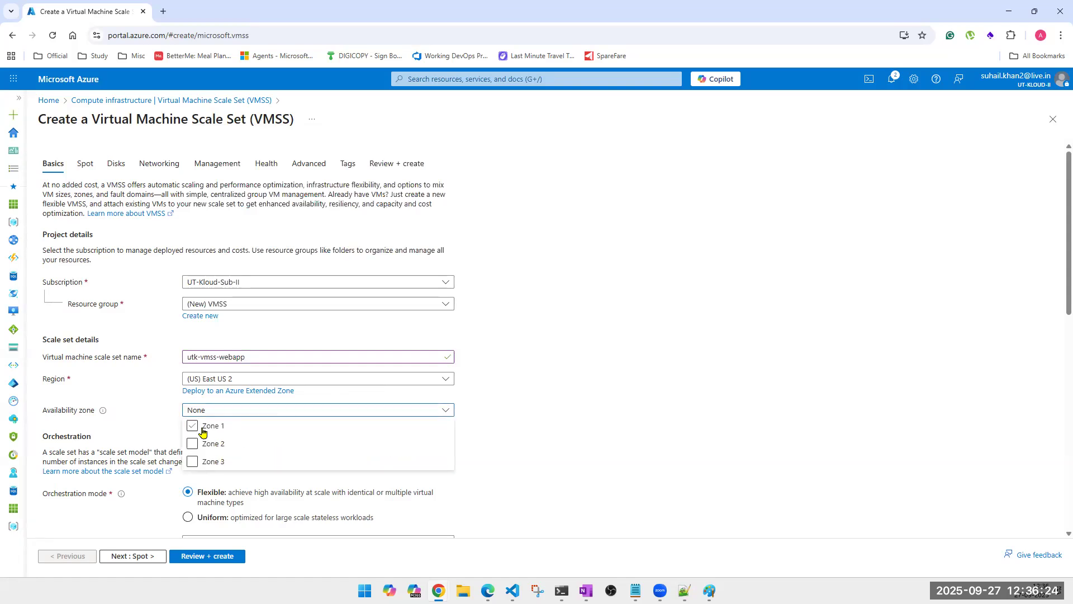
click(579, 426)
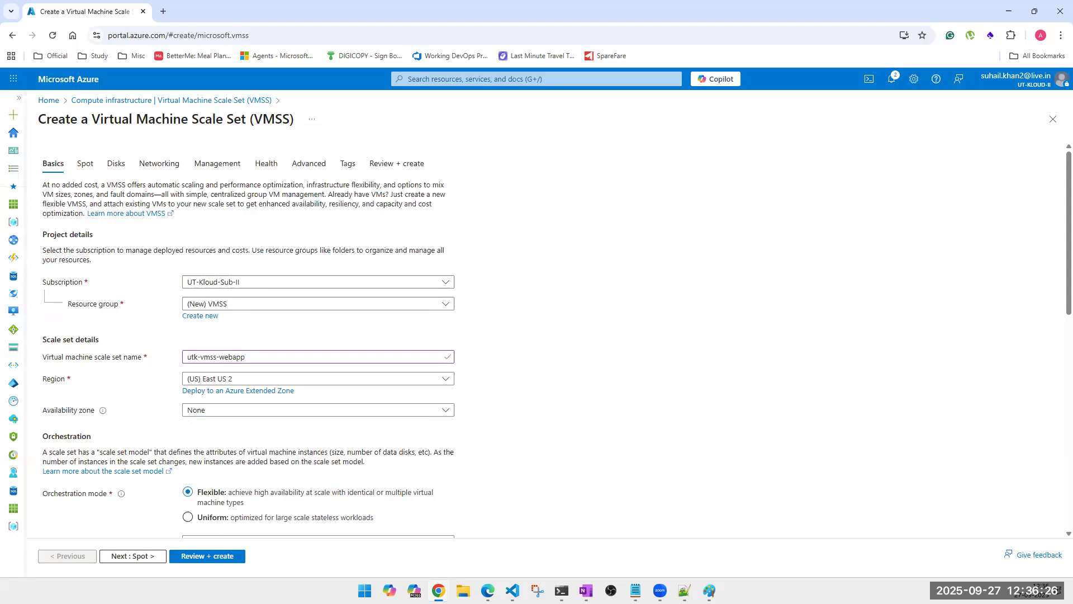
click(252, 411)
click(693, 391)
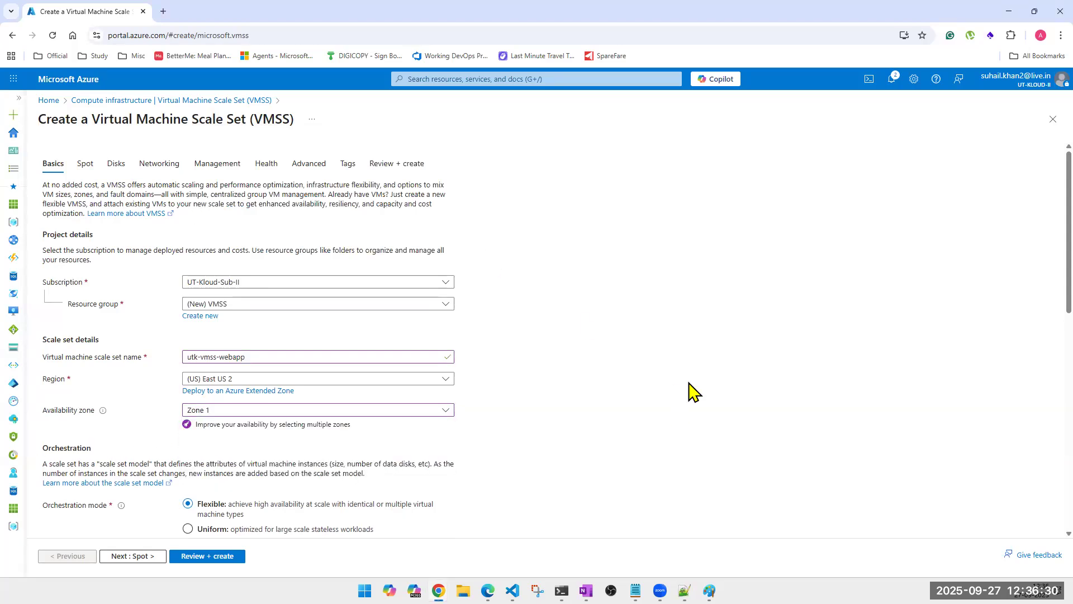
Choose Uniform orchestration mode and set the security type to Standard
scroll(692, 407, down, 3)
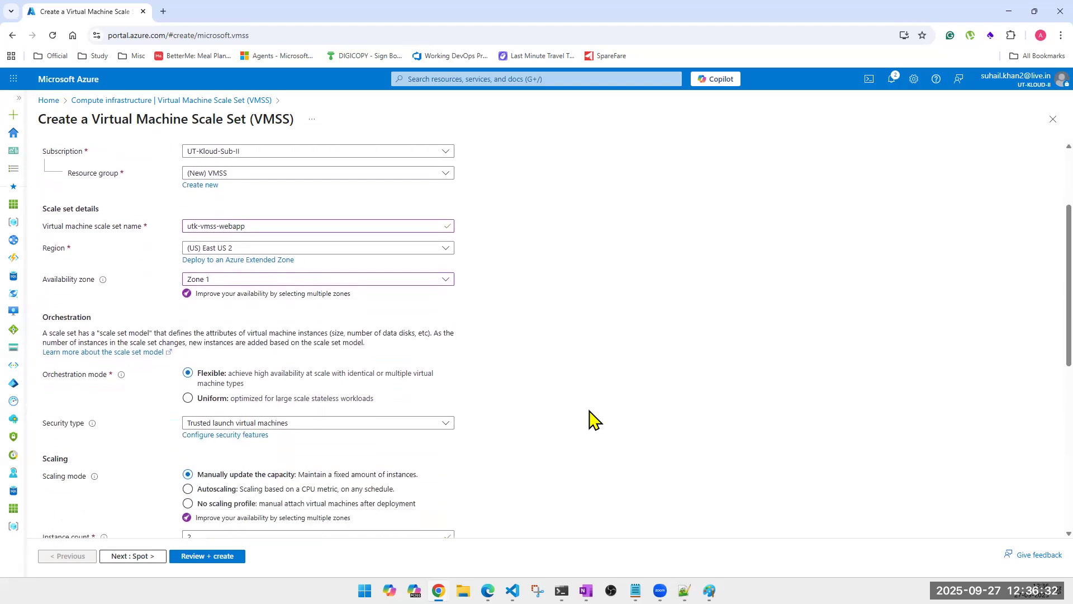
scroll(590, 417, down, 1)
click(267, 344)
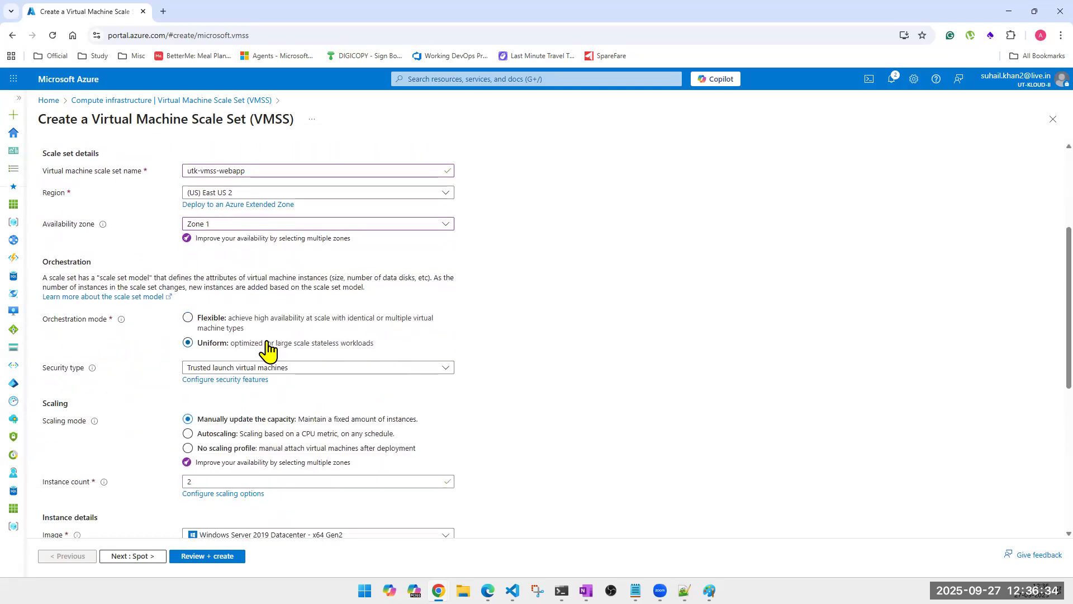
click(308, 367)
click(245, 387)
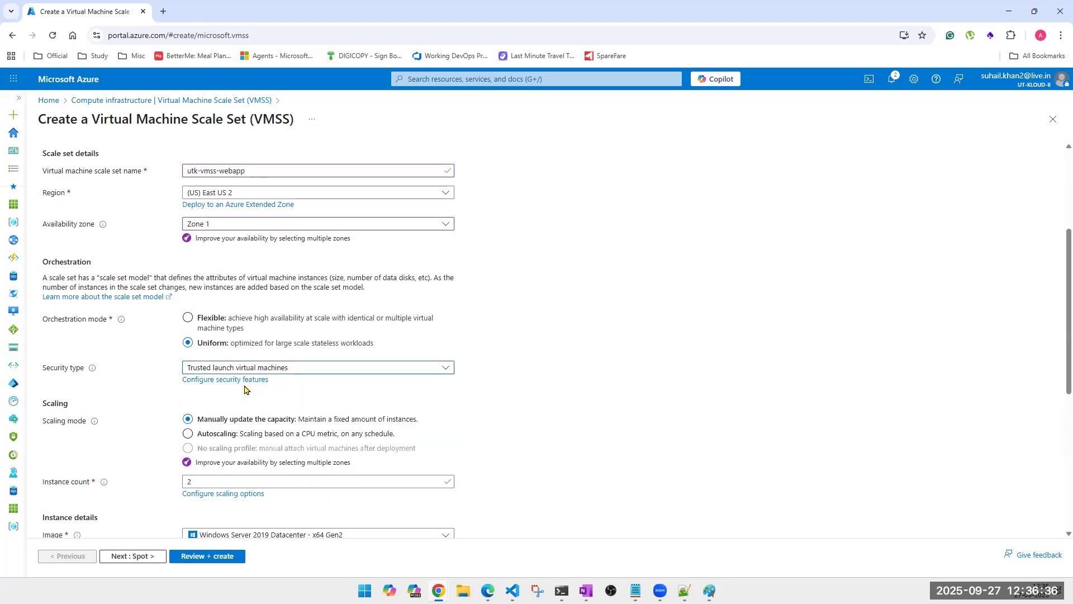
Choose the shared image WebANDCPUTester from the UT-Kloud-Sub-II subscription as the instance image
scroll(559, 407, down, 2)
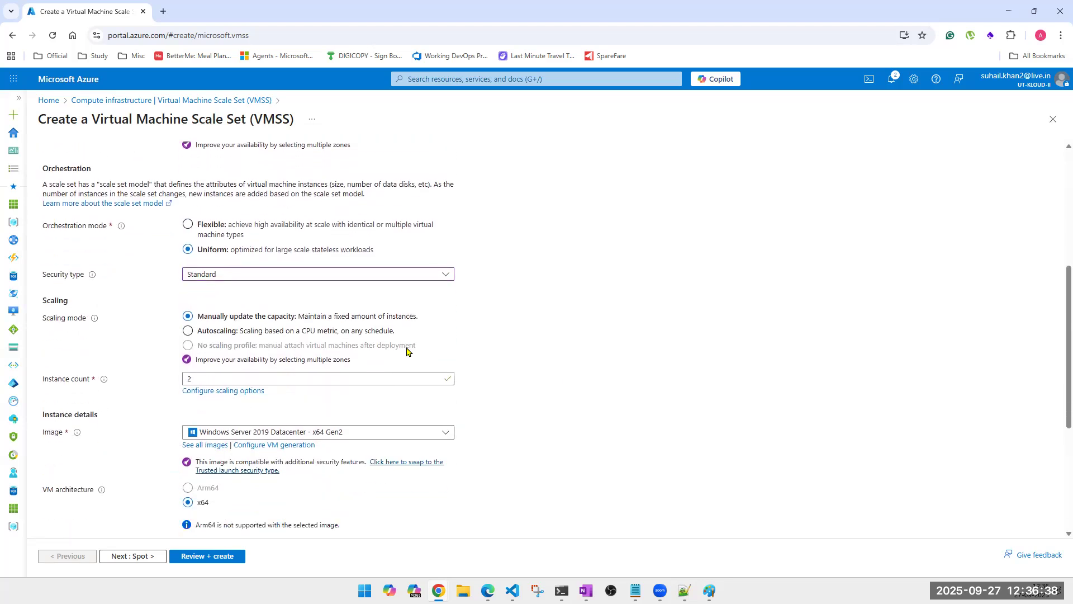
scroll(243, 309, down, 1)
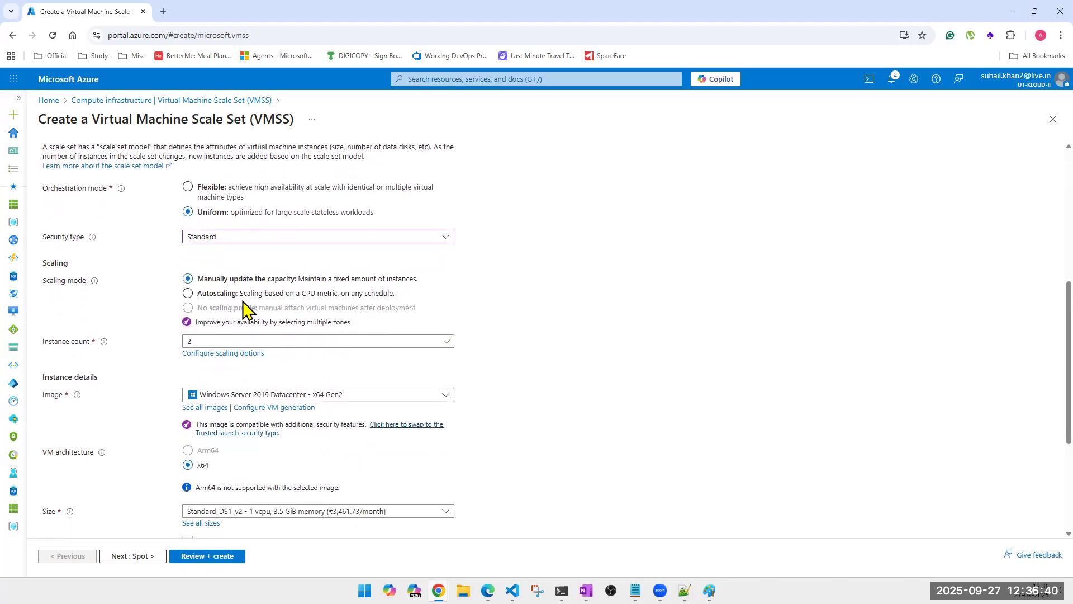
scroll(271, 290, down, 2)
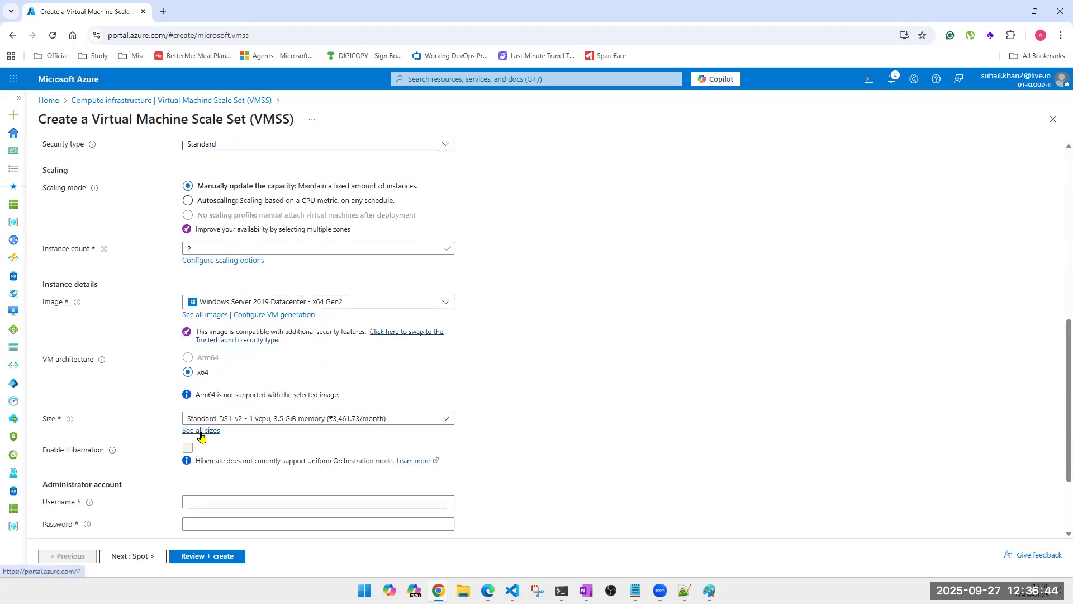
click(201, 431)
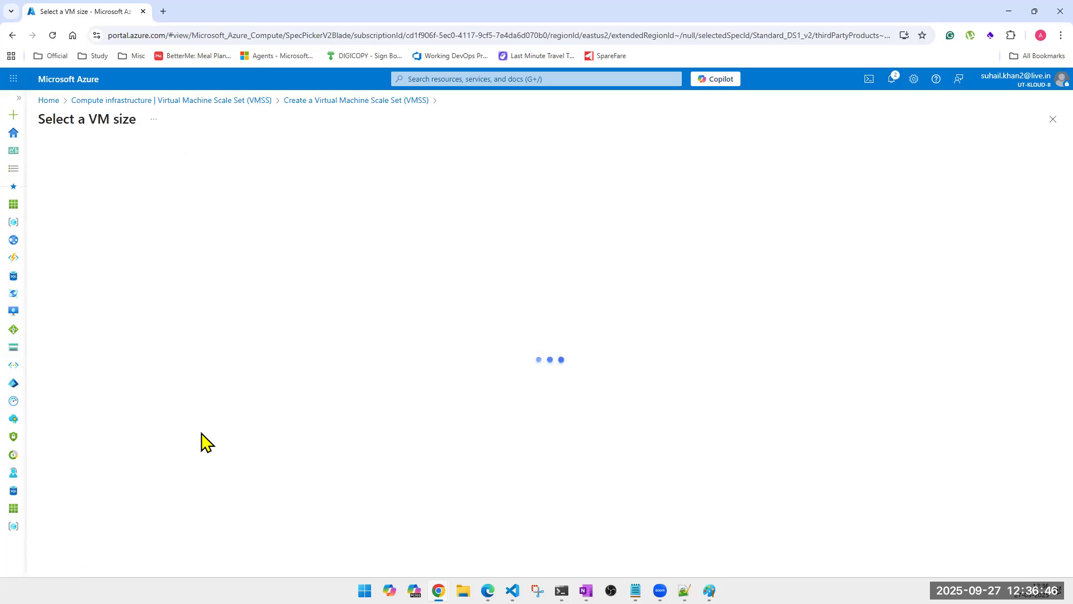
click(1052, 119)
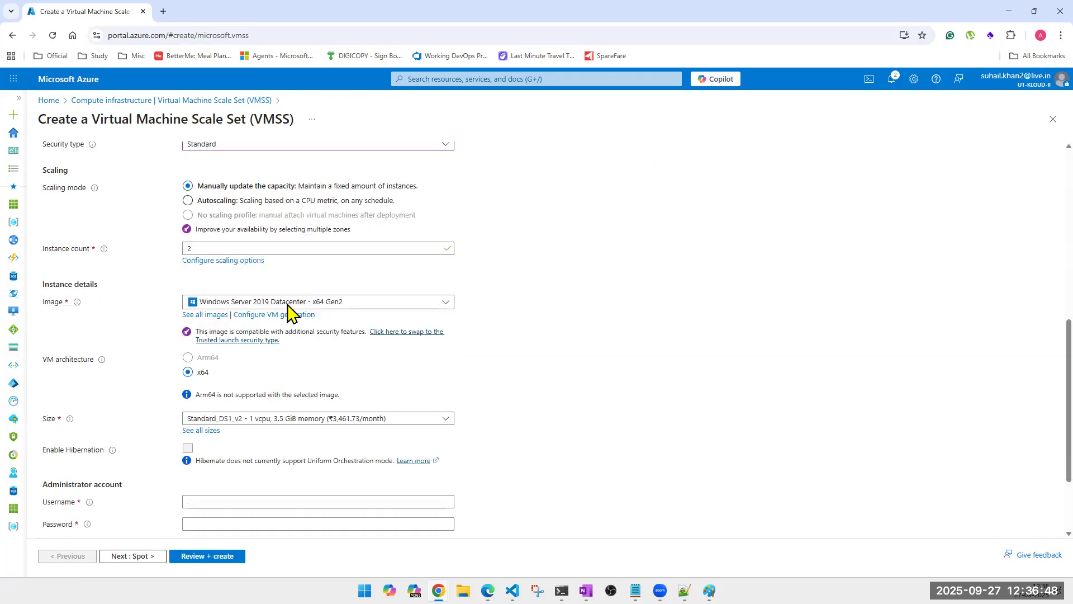
click(212, 316)
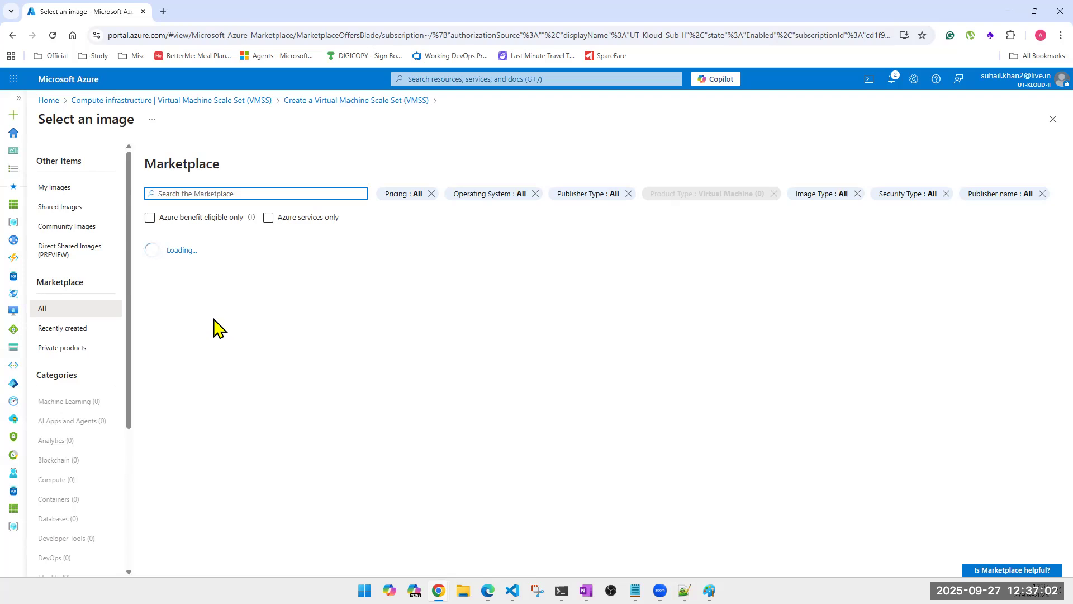
click(49, 208)
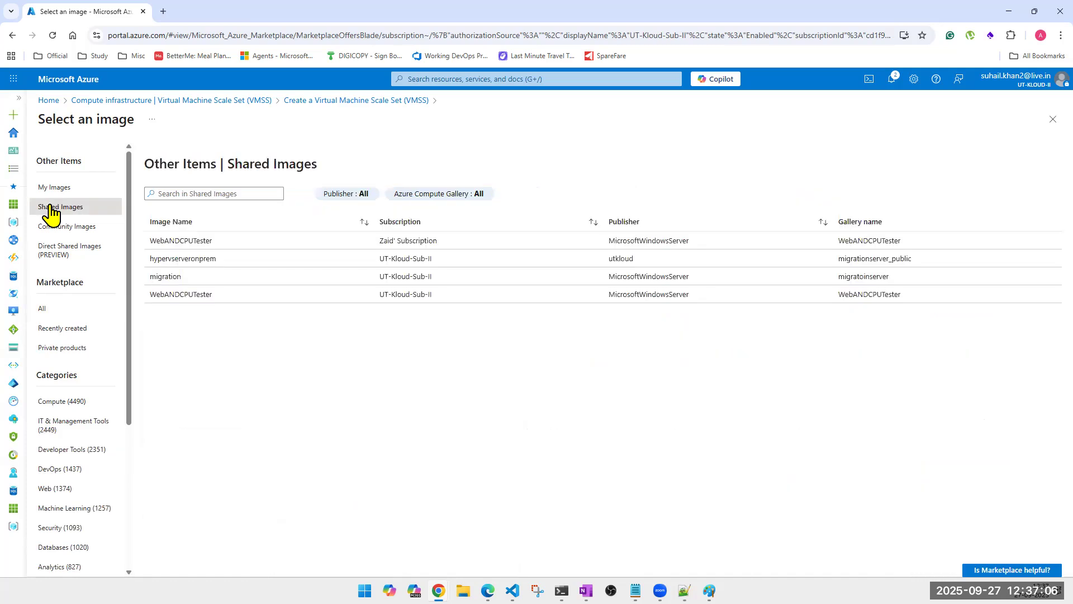
click(173, 297)
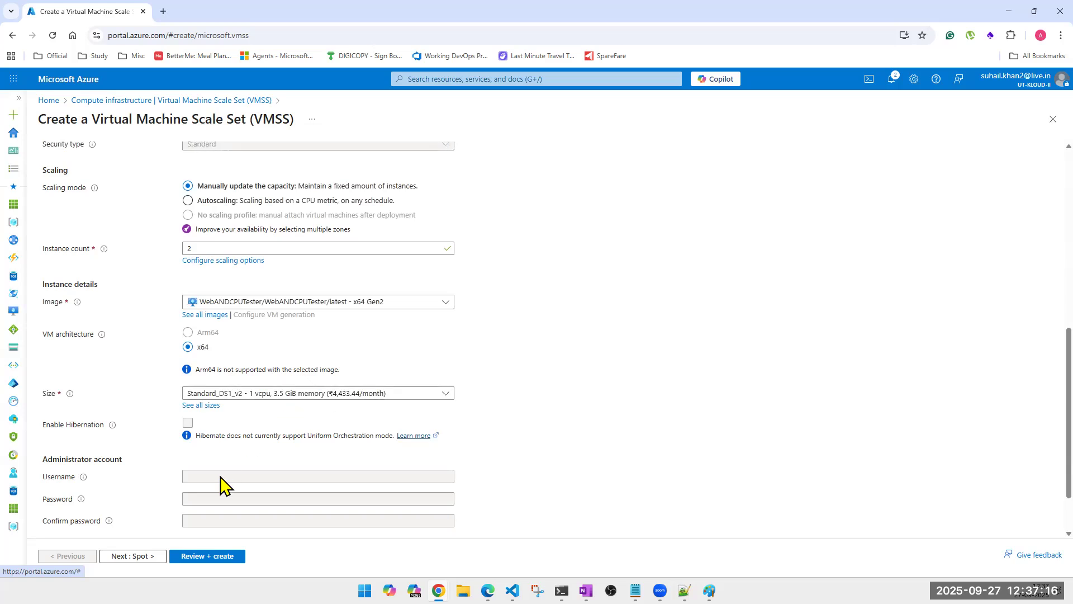
Set the license type for the scale set instances to Windows server
scroll(220, 481, down, 1)
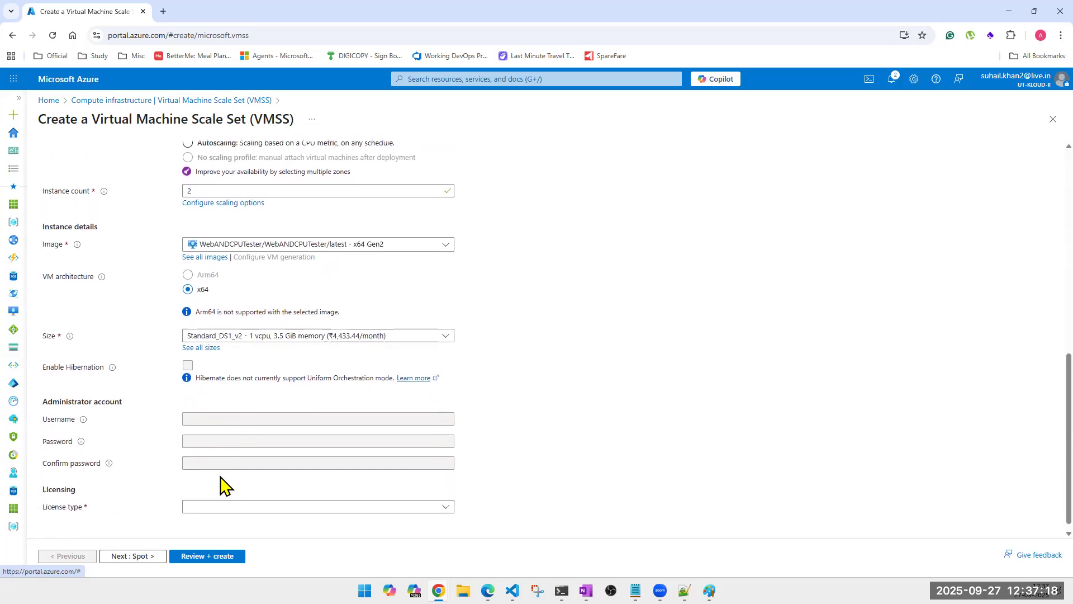
scroll(228, 467, up, 1)
scroll(227, 467, up, 3)
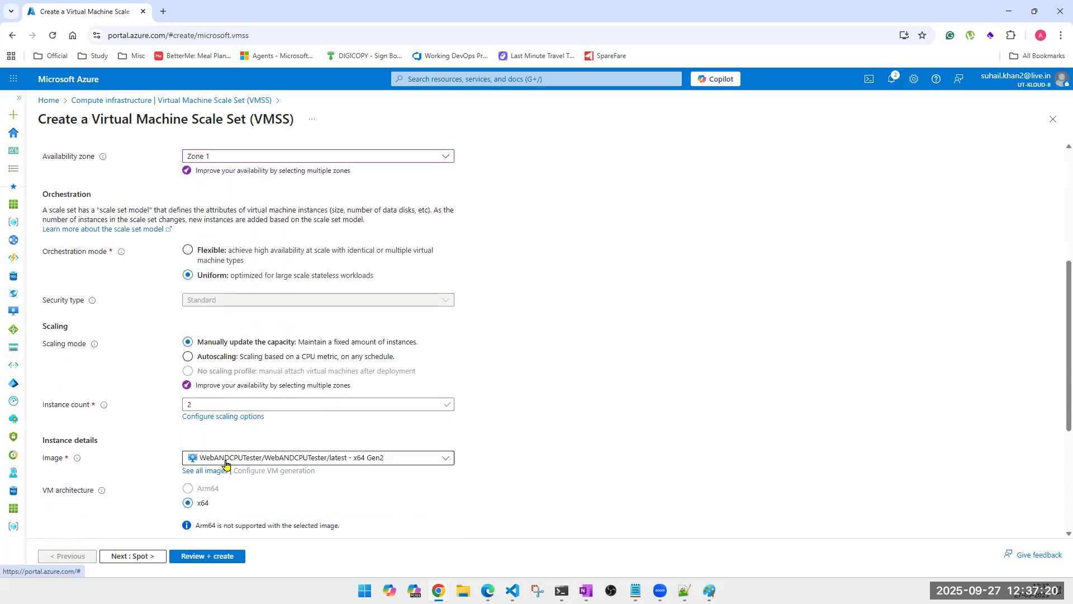
scroll(229, 462, down, 1)
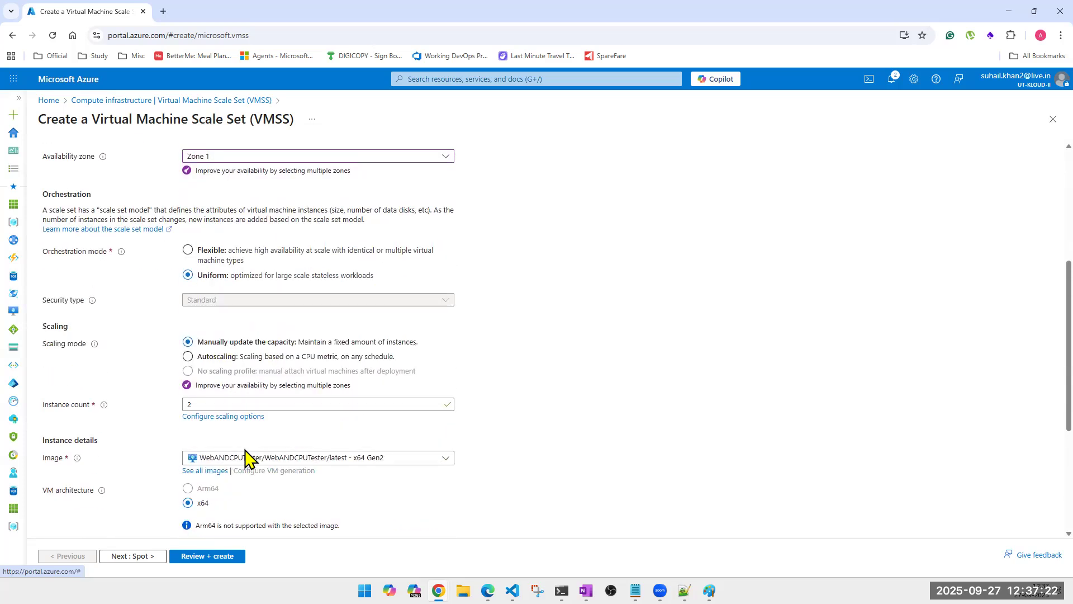
scroll(247, 469, down, 4)
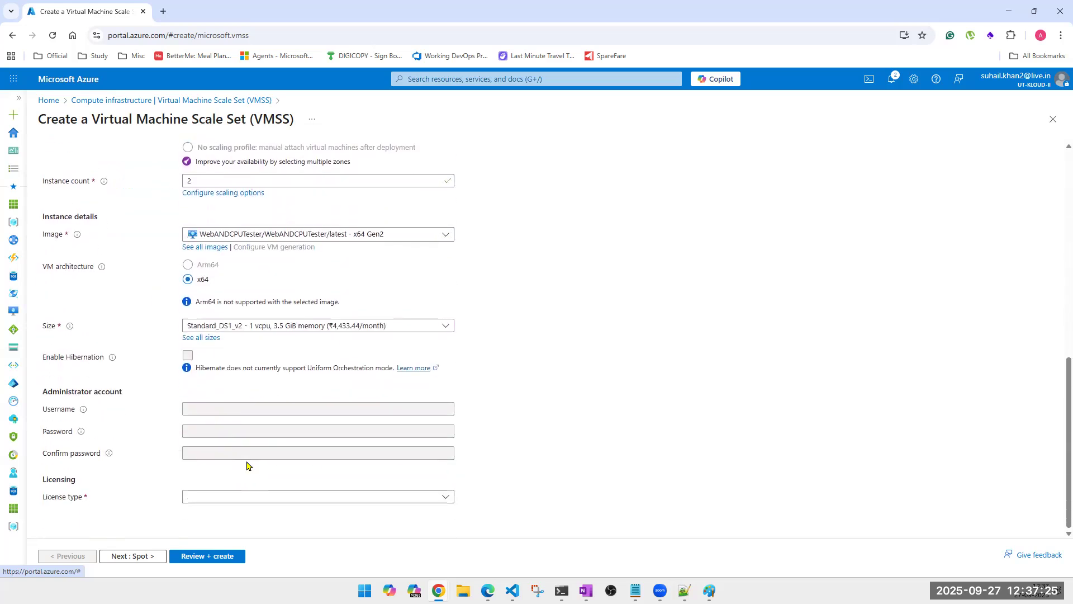
click(245, 496)
click(223, 511)
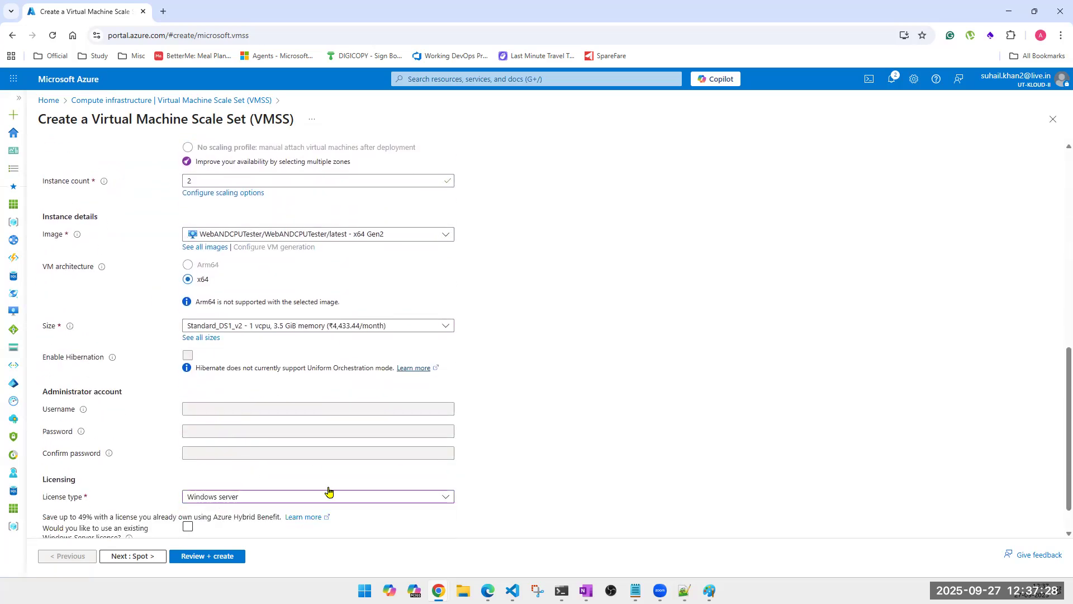
Change the scale set's region to (US) East US
scroll(533, 452, up, 1)
scroll(536, 453, up, 10)
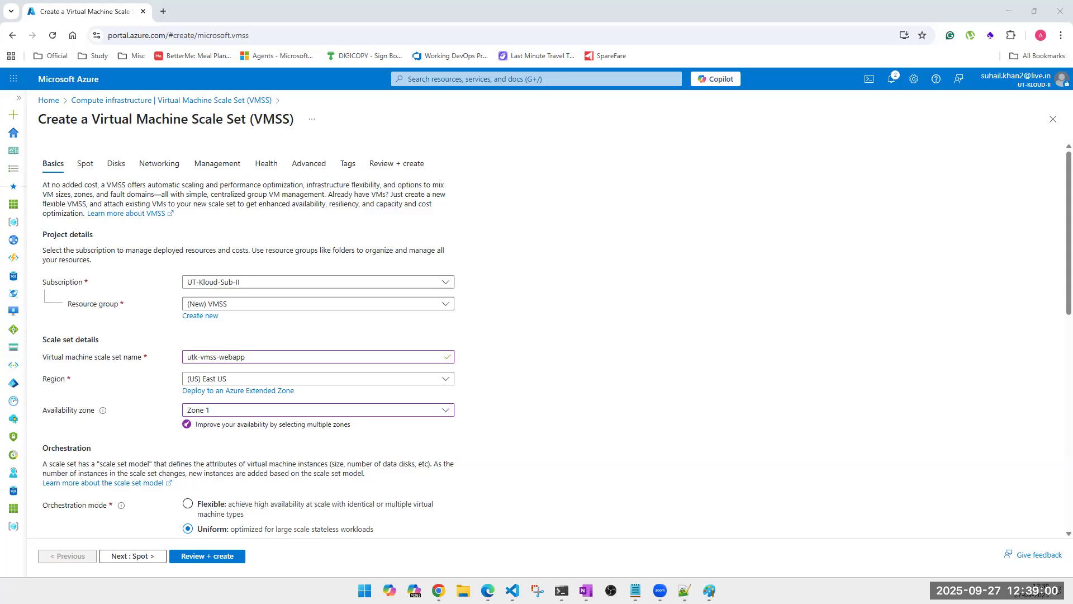
Review the orchestration mode, scaling mode, instance count and image settings of the scale set
scroll(518, 325, down, 4)
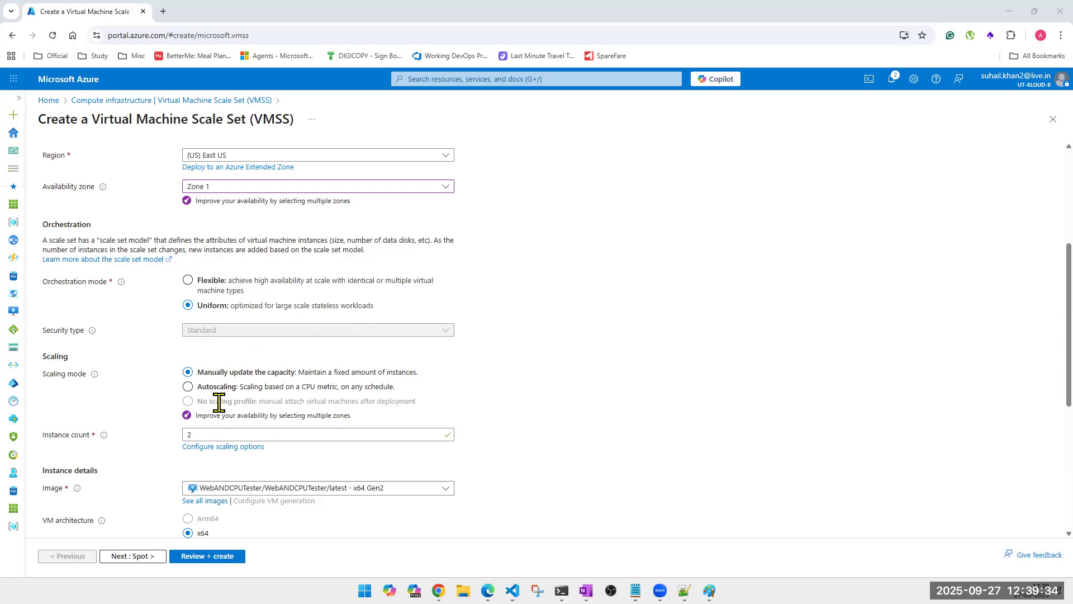
click(273, 385)
scroll(212, 453, down, 1)
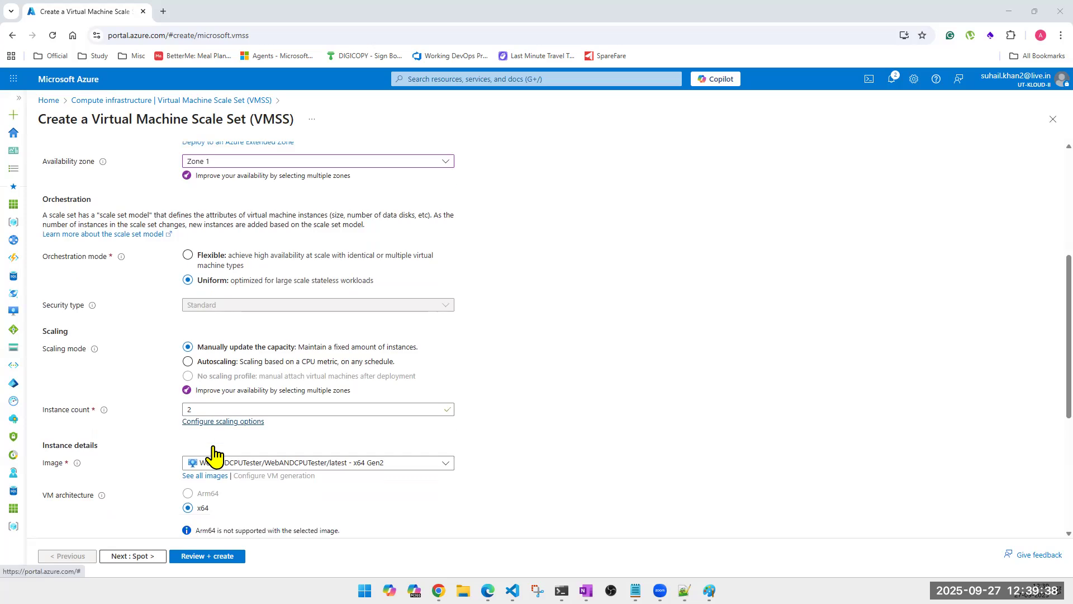
scroll(212, 453, down, 1)
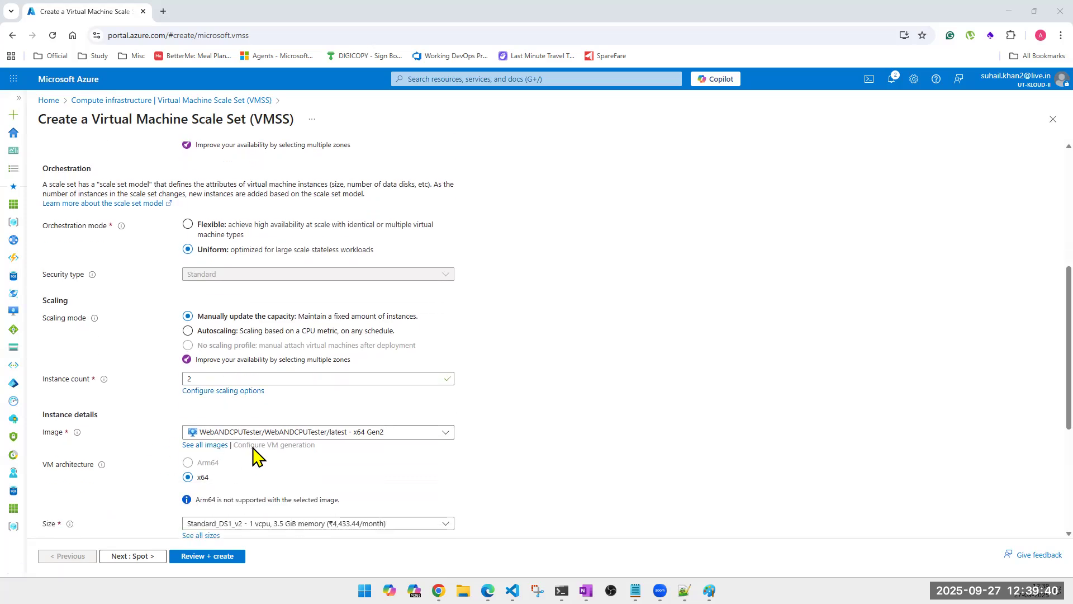
scroll(271, 455, up, 3)
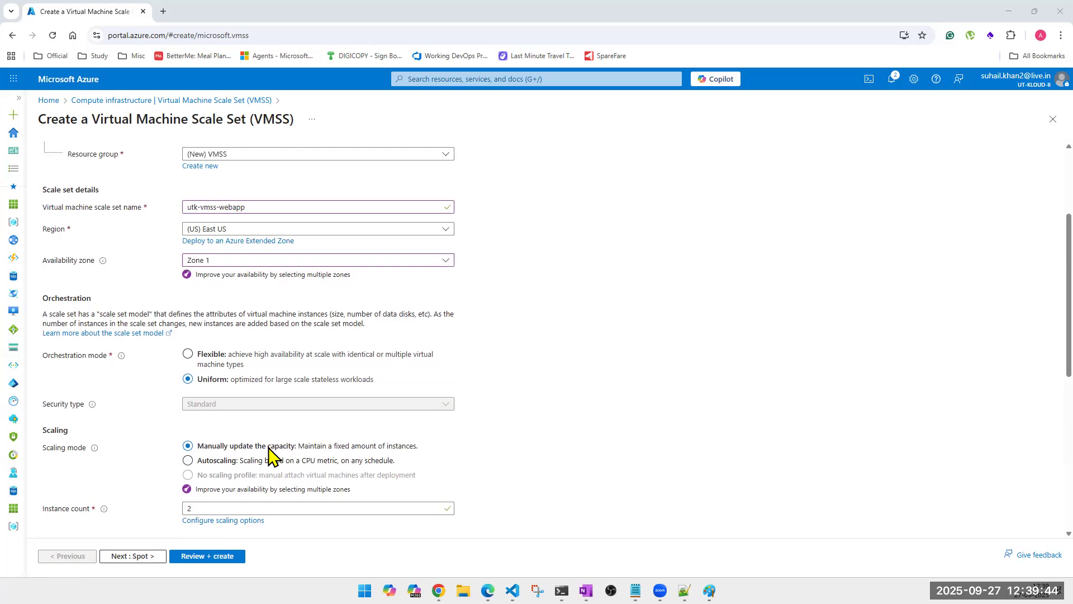
scroll(271, 454, down, 1)
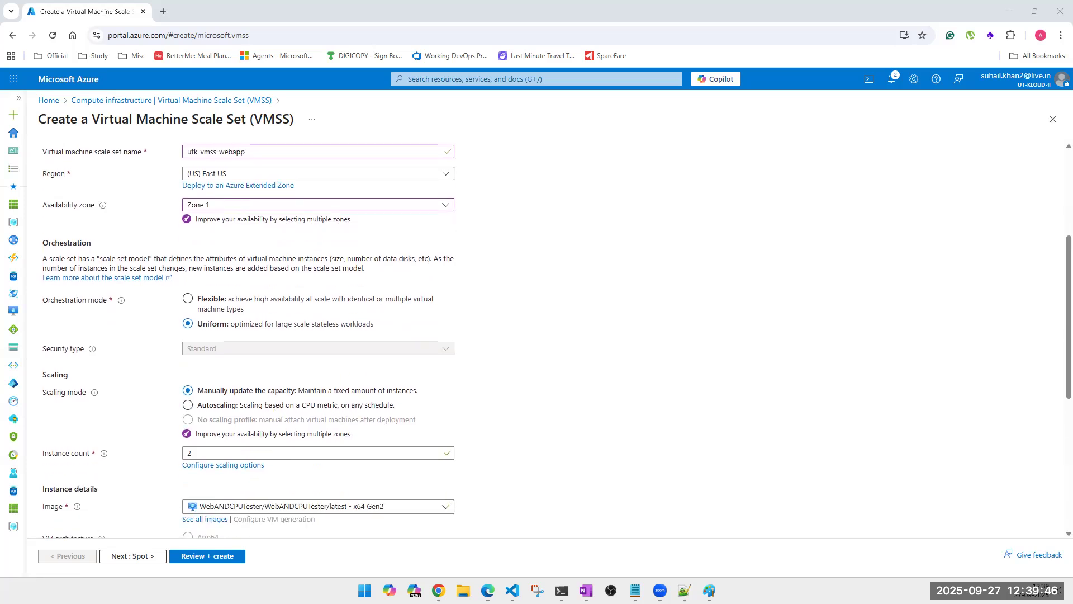